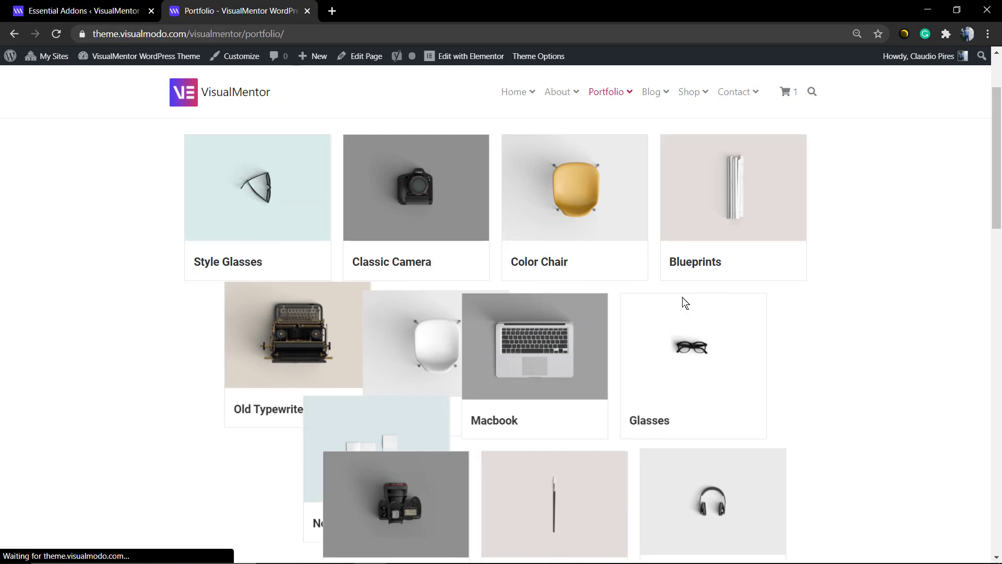
- Look through the portfolio page's project grid and open the Blog Posts Focus demo page
scroll(485, 336, "down", 2)
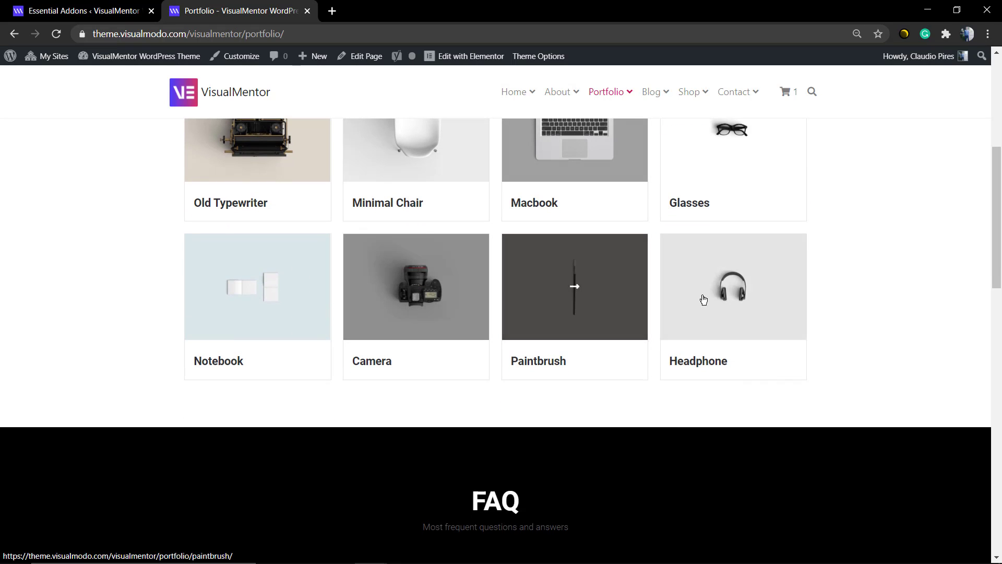
scroll(686, 294, "up", 5)
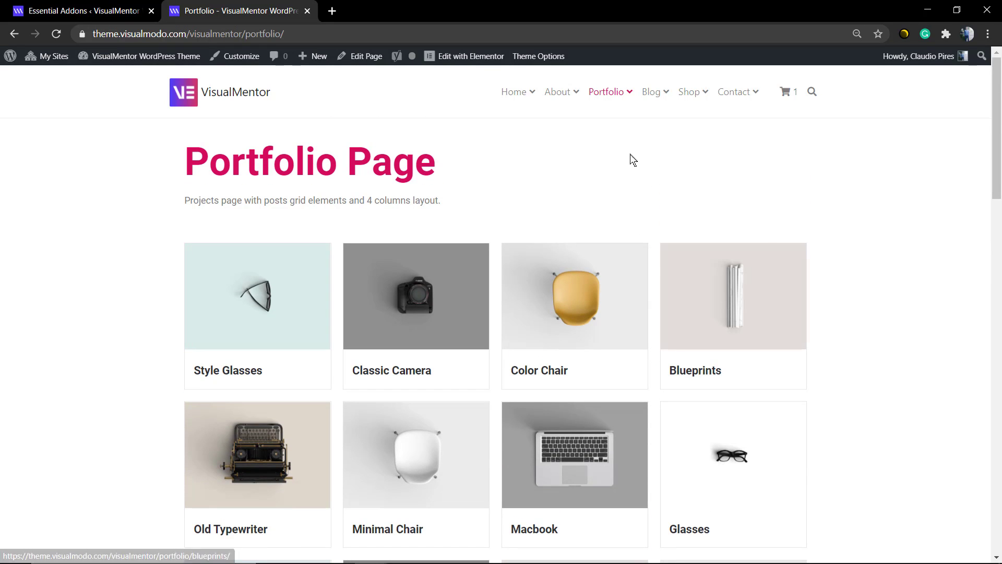
mouse_move(661, 102)
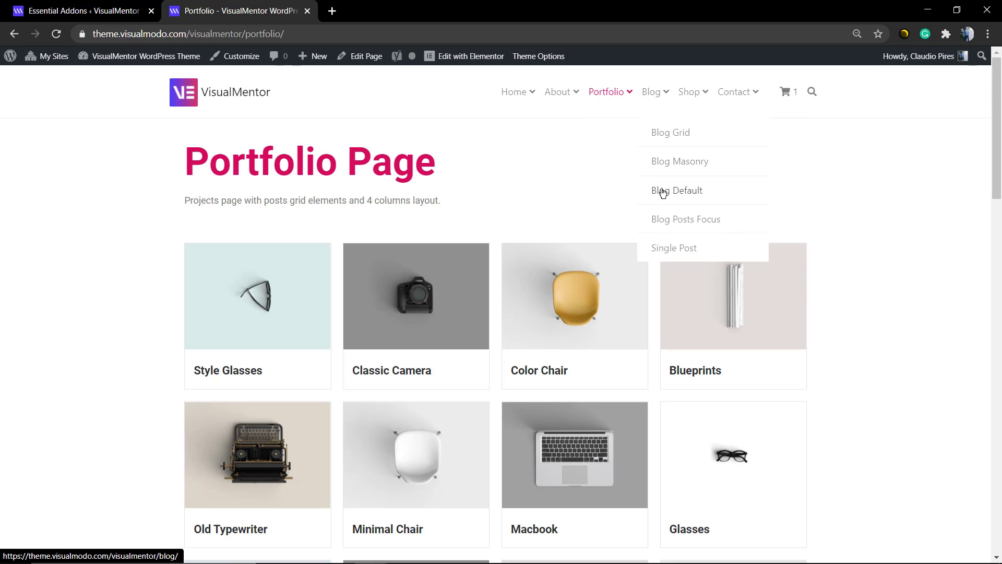
left_click(663, 218)
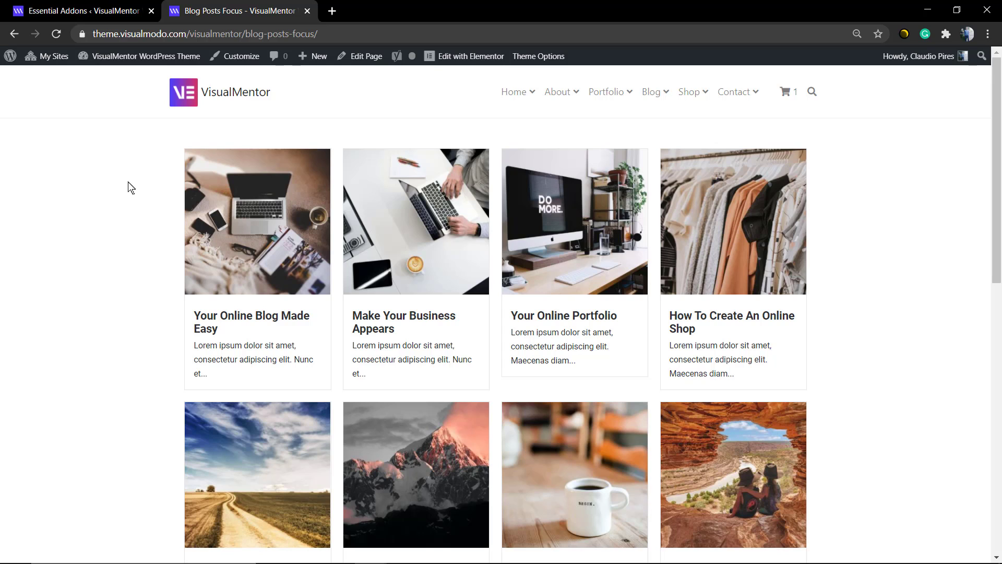
- Switch to the site's admin dashboard and create a new page titled "Posts Grid"
left_click(118, 9)
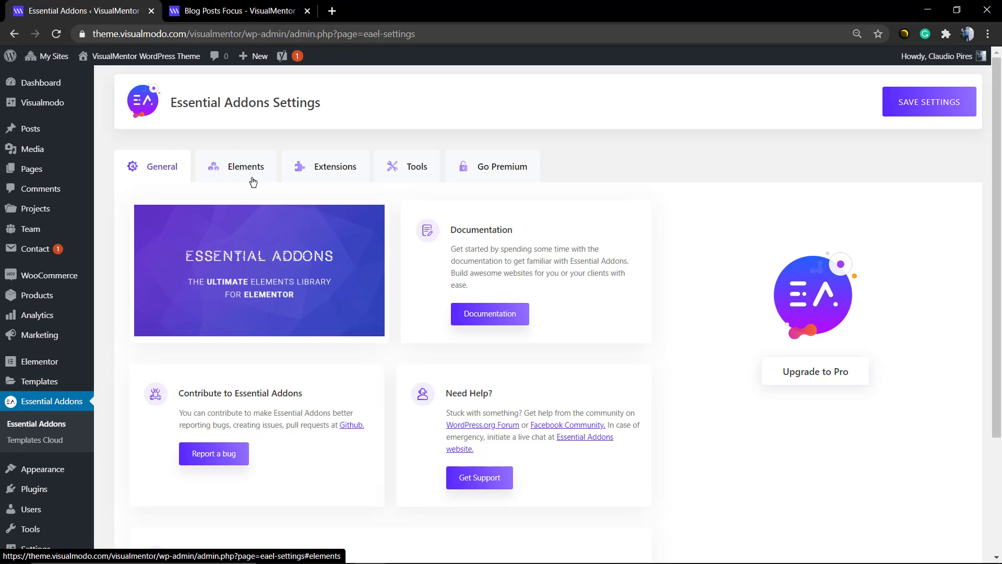
mouse_move(48, 171)
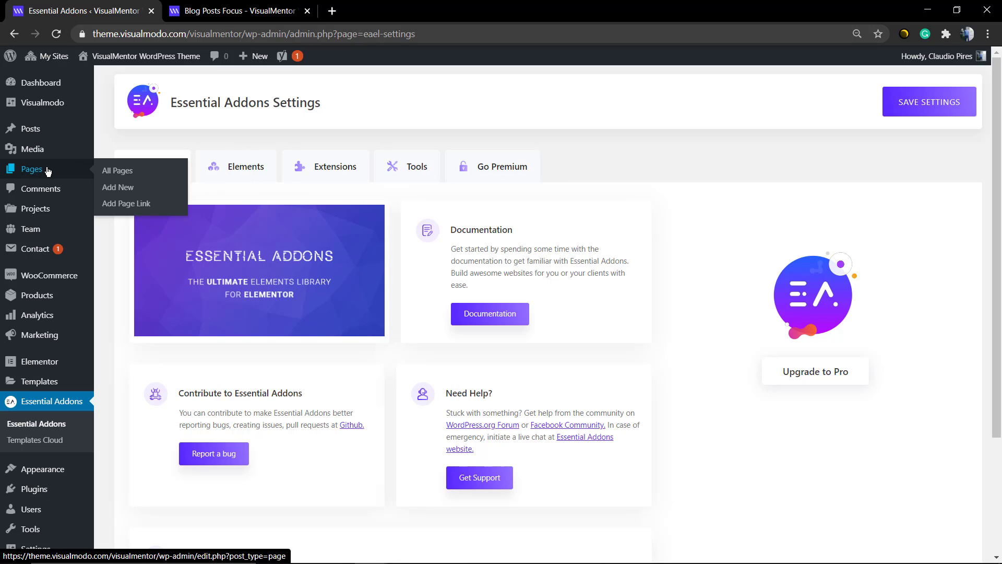
left_click(109, 188)
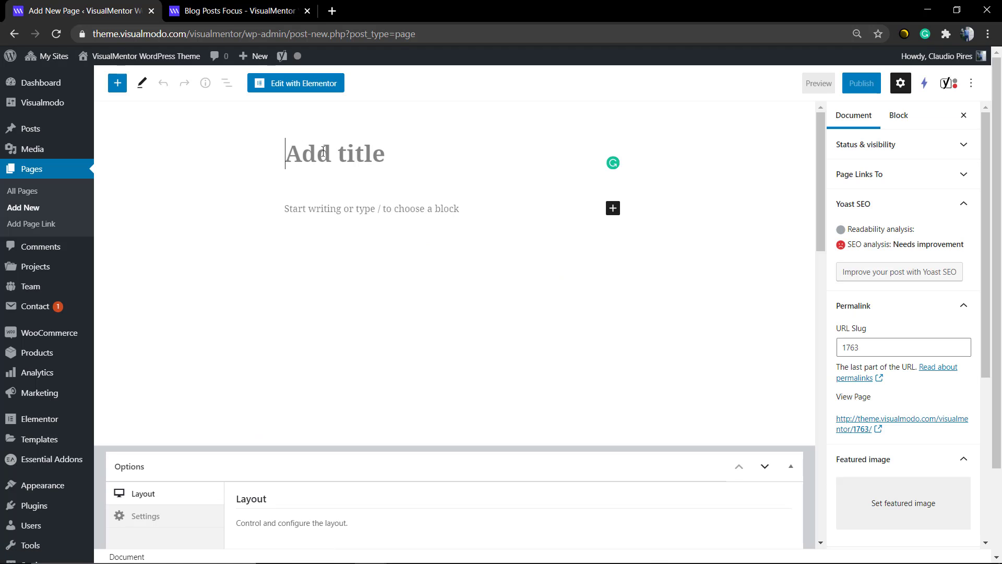
mouse_move(1, 106)
type("Posts G")
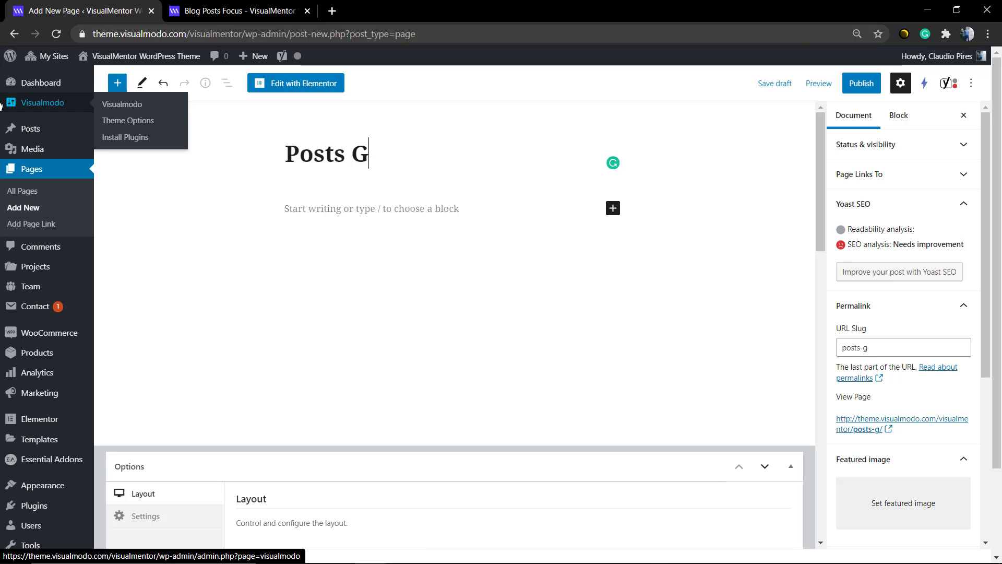
type("rid")
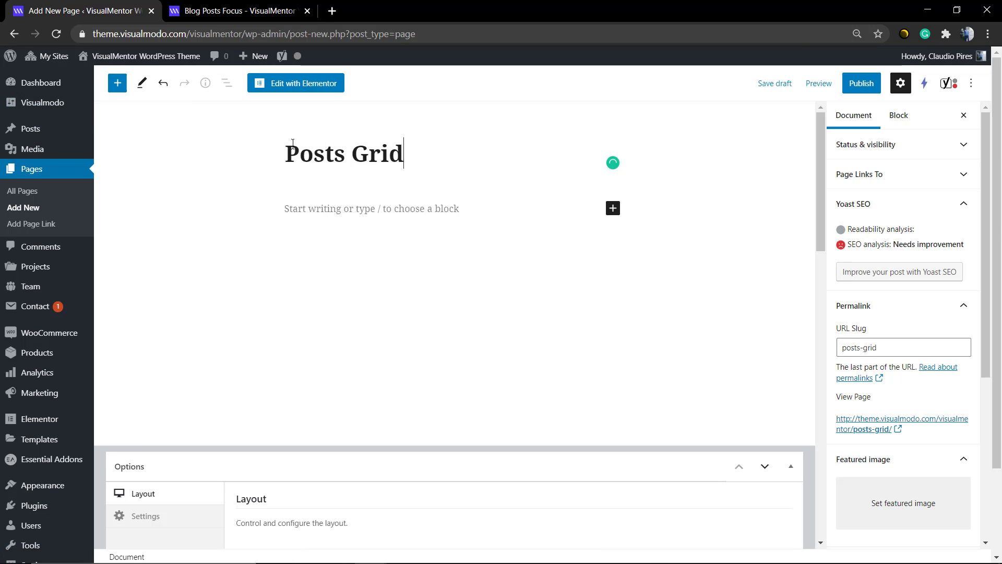
- Edit the page with Elementor and add an empty single-column section
left_click(305, 89)
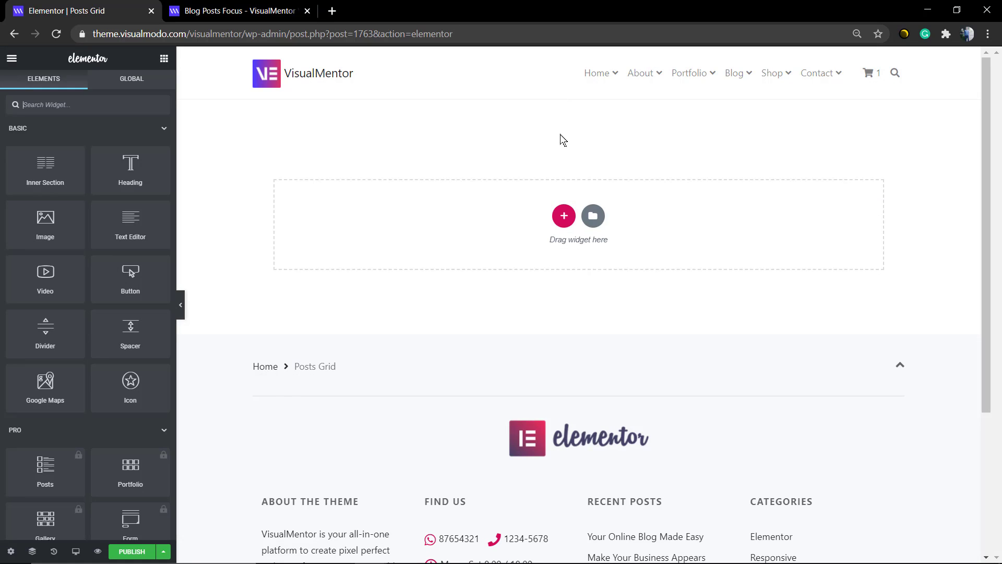
left_click(563, 216)
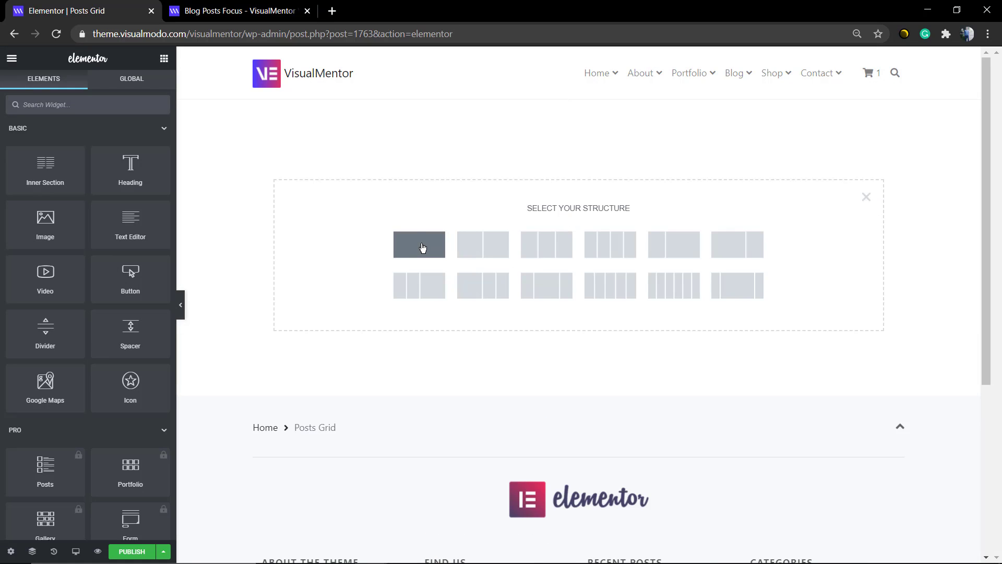
left_click(418, 234)
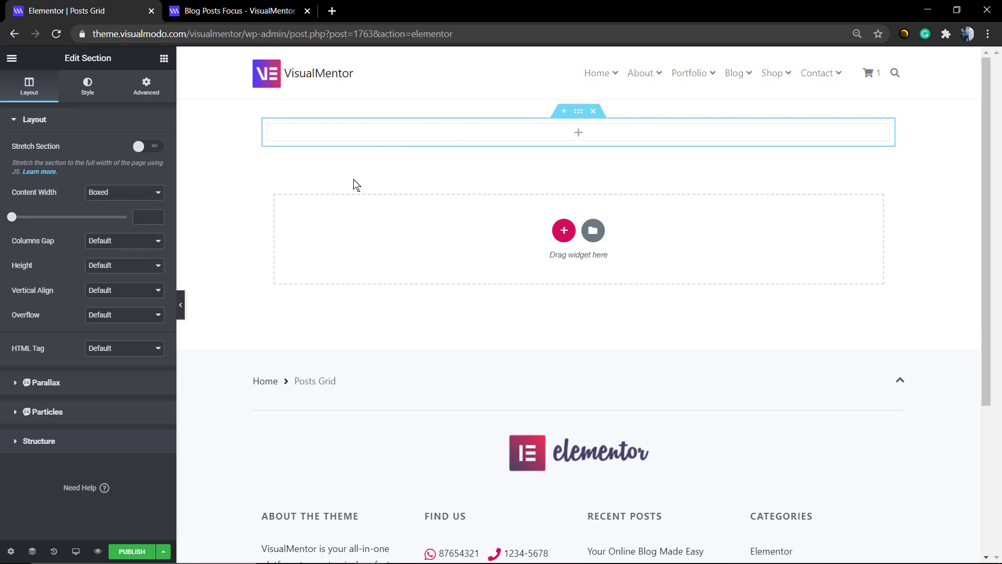
- Return to the widget library and collapse its Pro and General categories
left_click(12, 59)
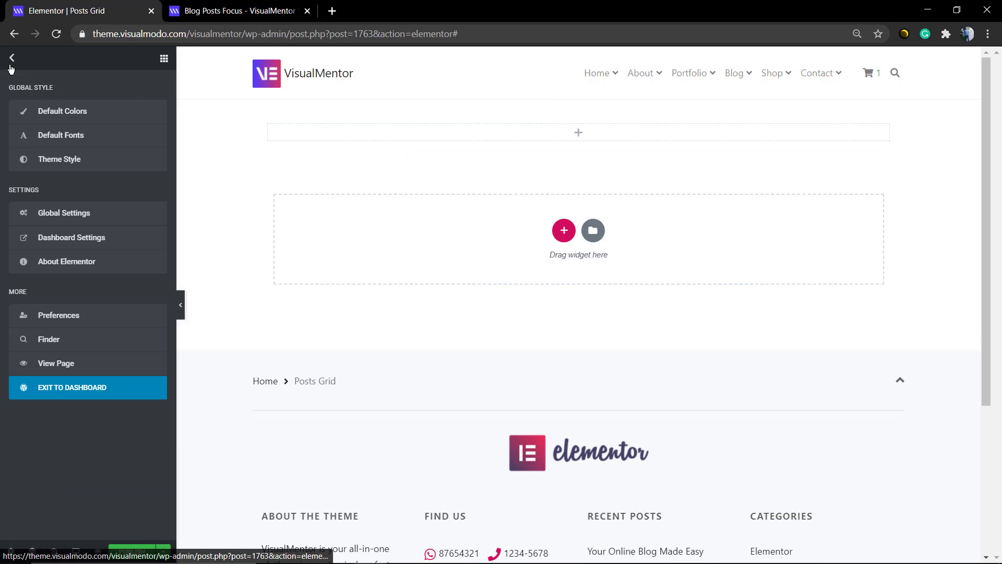
left_click(11, 59)
left_click(68, 102)
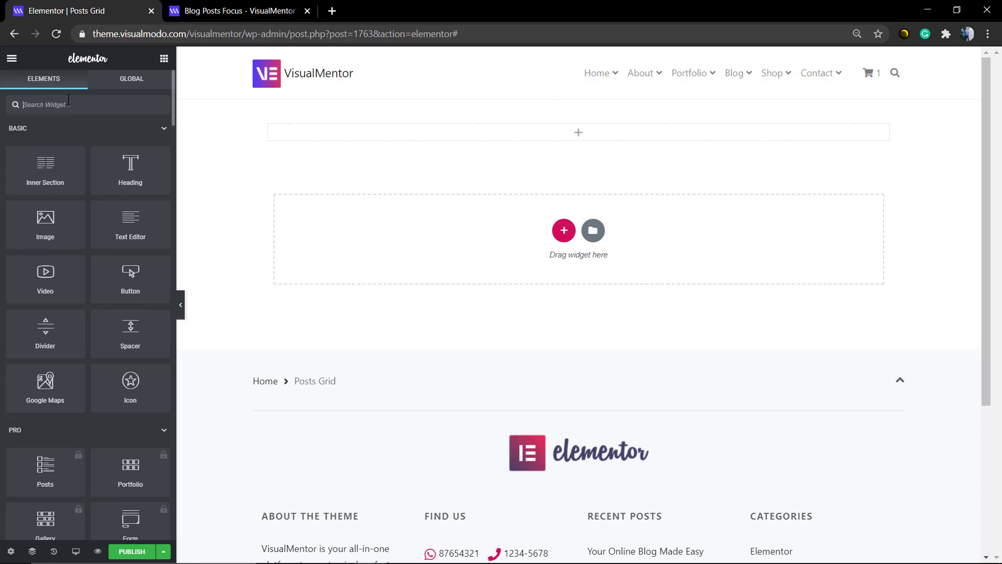
scroll(93, 266, "down", 9)
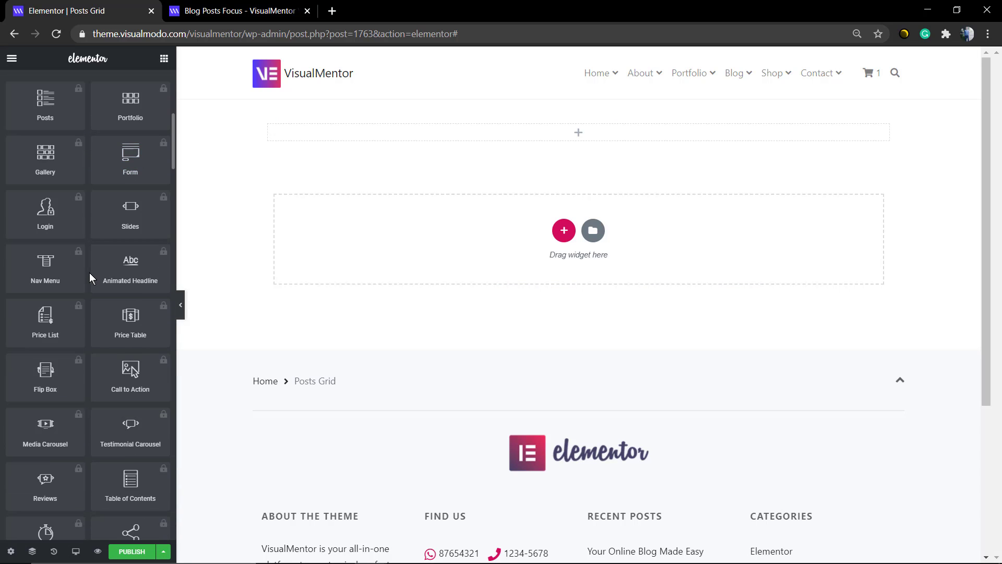
scroll(83, 311, "up", 7)
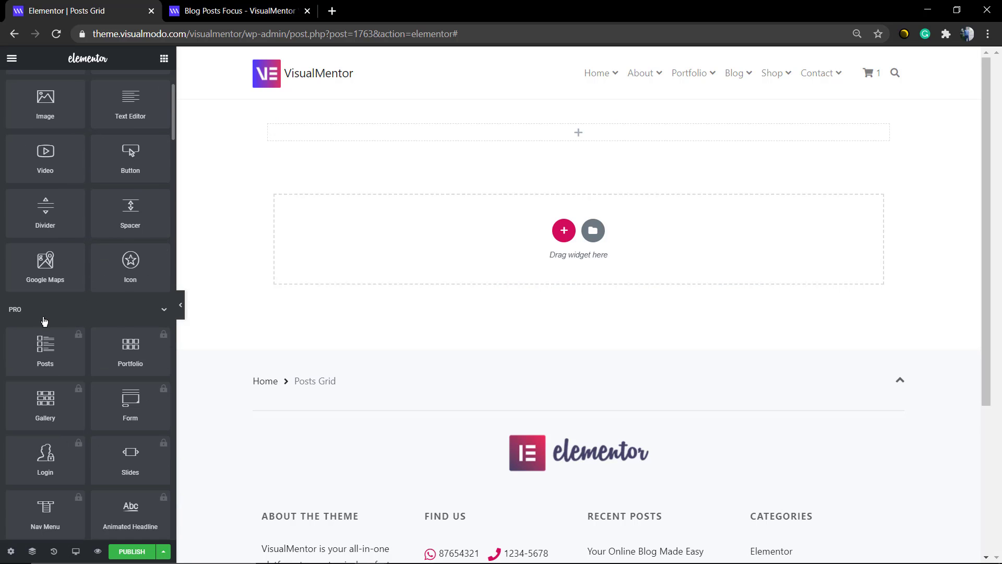
scroll(84, 312, "down", 7)
scroll(86, 313, "up", 9)
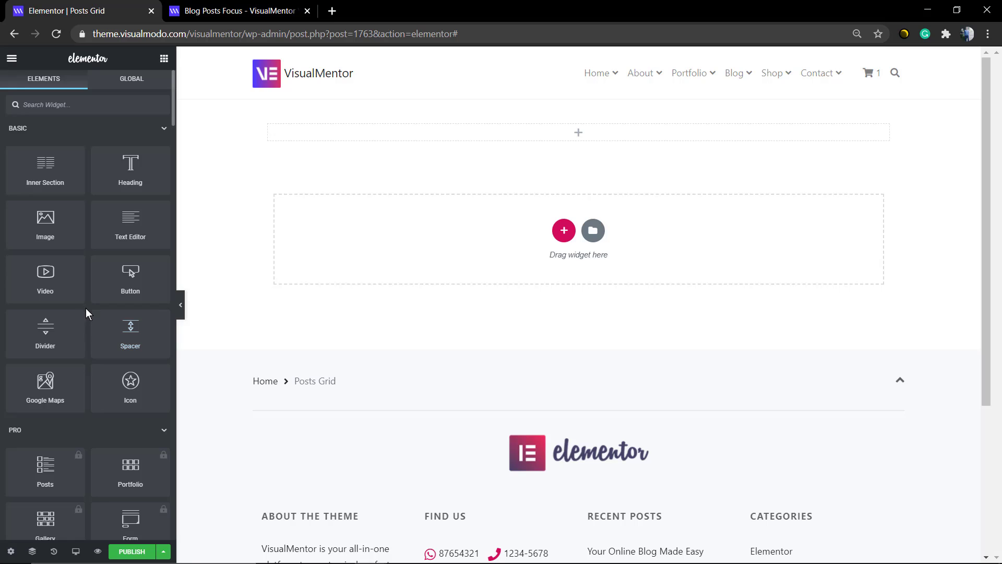
left_click(68, 432)
left_click(75, 459)
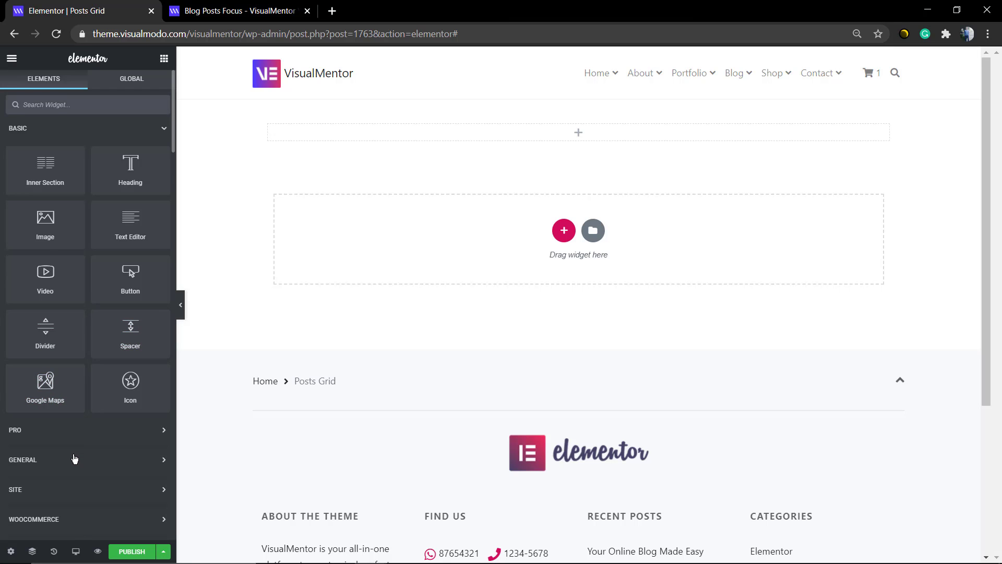
- Examine the widgets available in the Essential Addons category
scroll(74, 457, "down", 2)
scroll(58, 415, "down", 2)
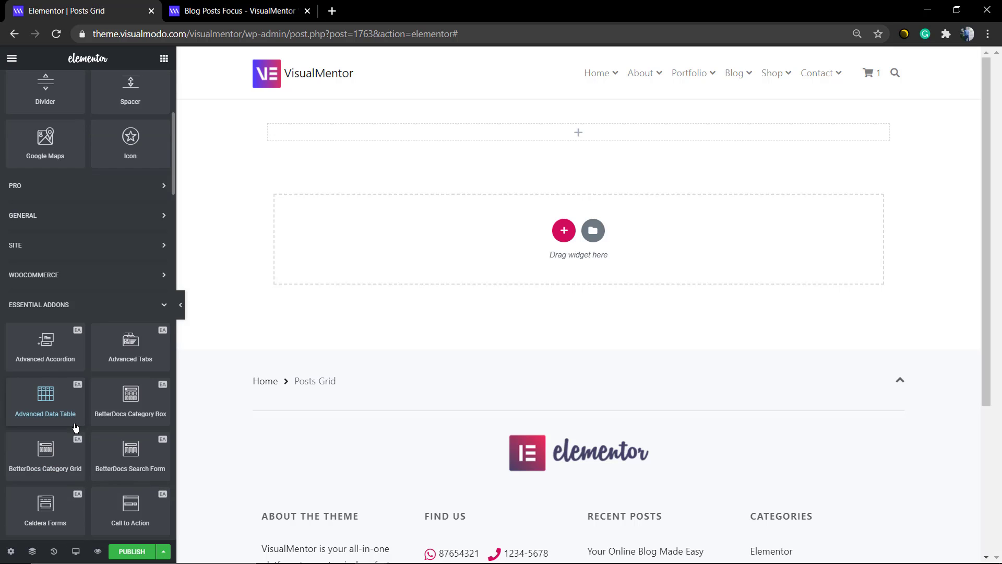
scroll(98, 368, "down", 2)
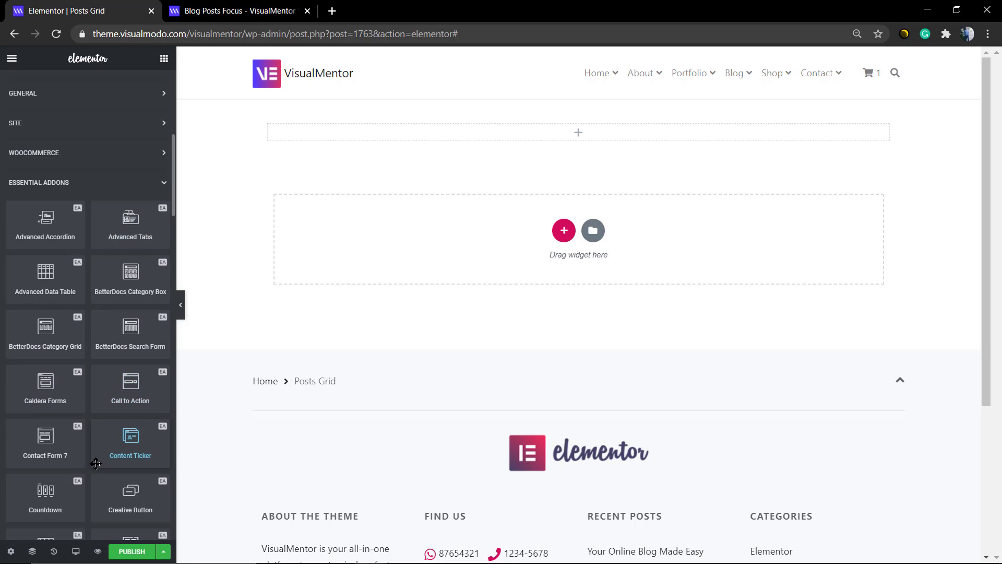
scroll(105, 449, "down", 2)
scroll(109, 418, "down", 2)
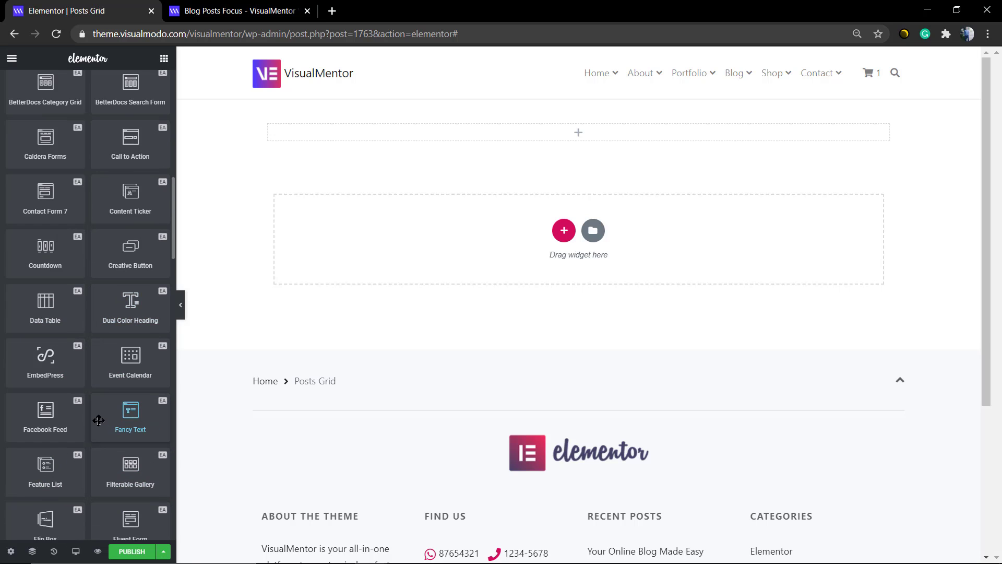
scroll(42, 410, "down", 2)
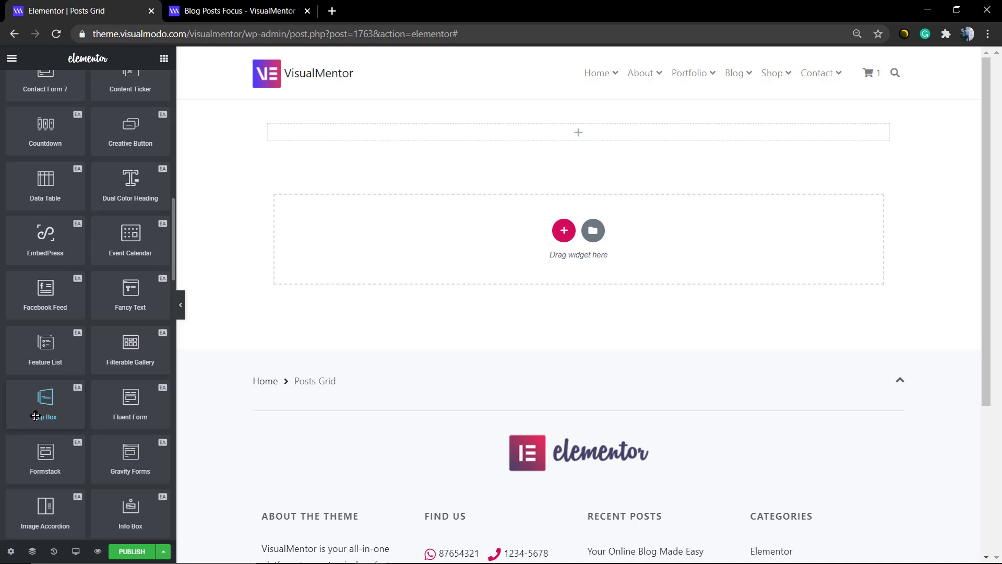
scroll(42, 412, "down", 2)
scroll(63, 454, "down", 2)
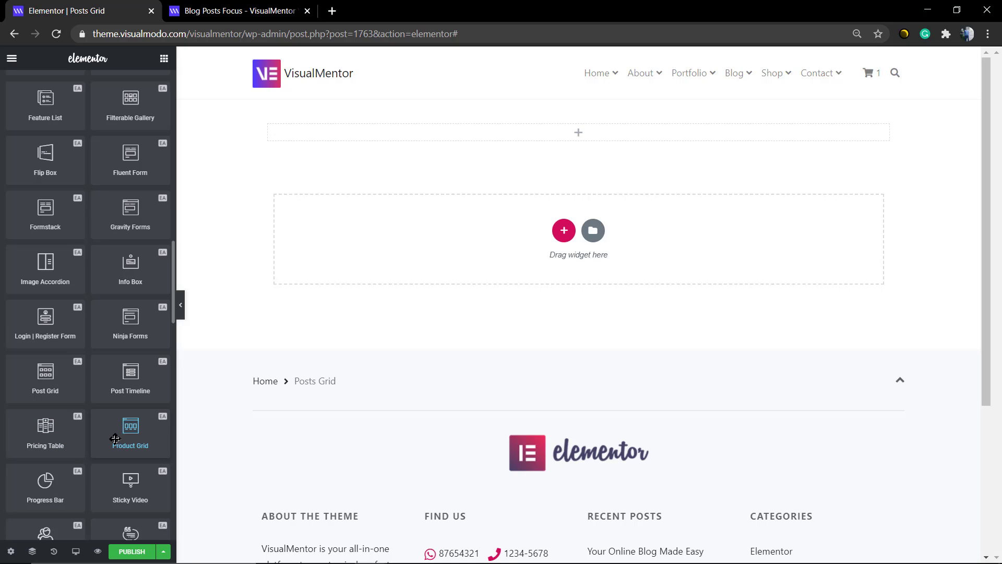
left_click_drag(114, 439, 505, 248)
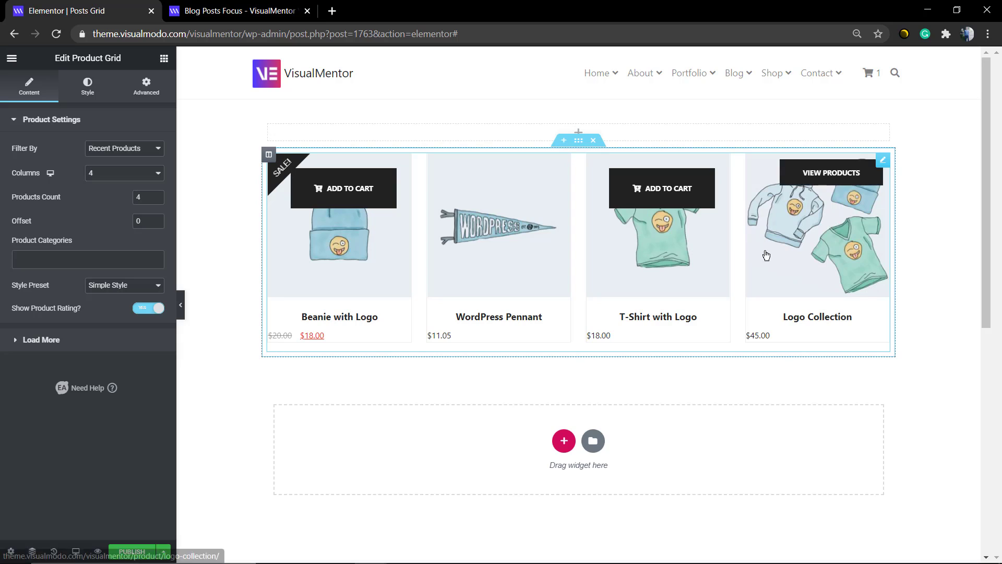
left_click(137, 152)
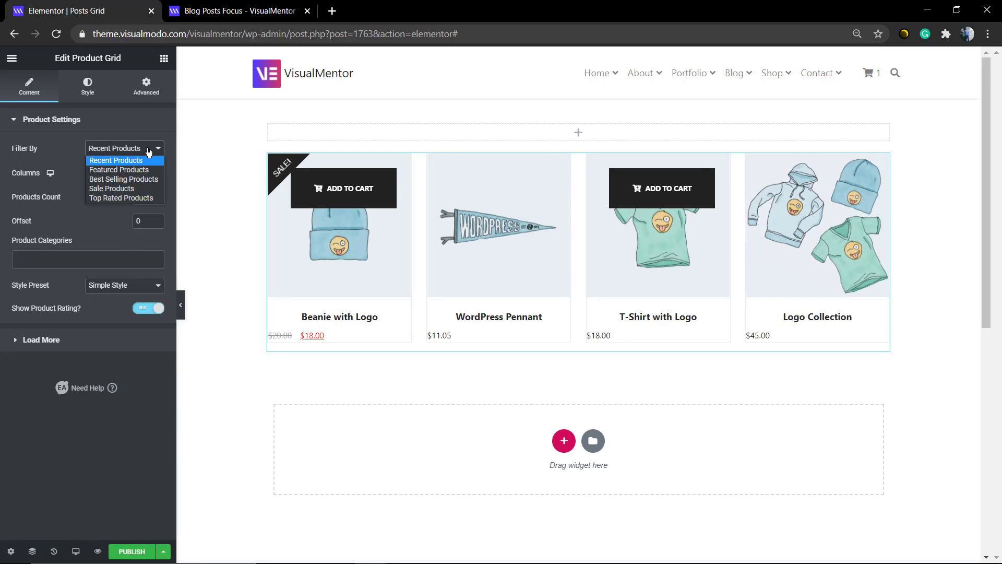
left_click(137, 160)
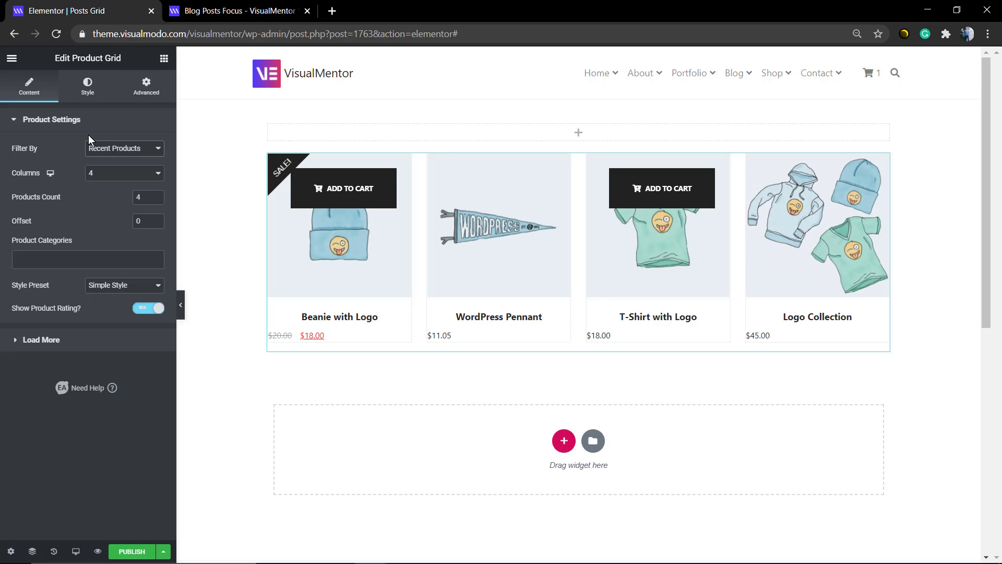
left_click(79, 128)
left_click(80, 129)
left_click(594, 142)
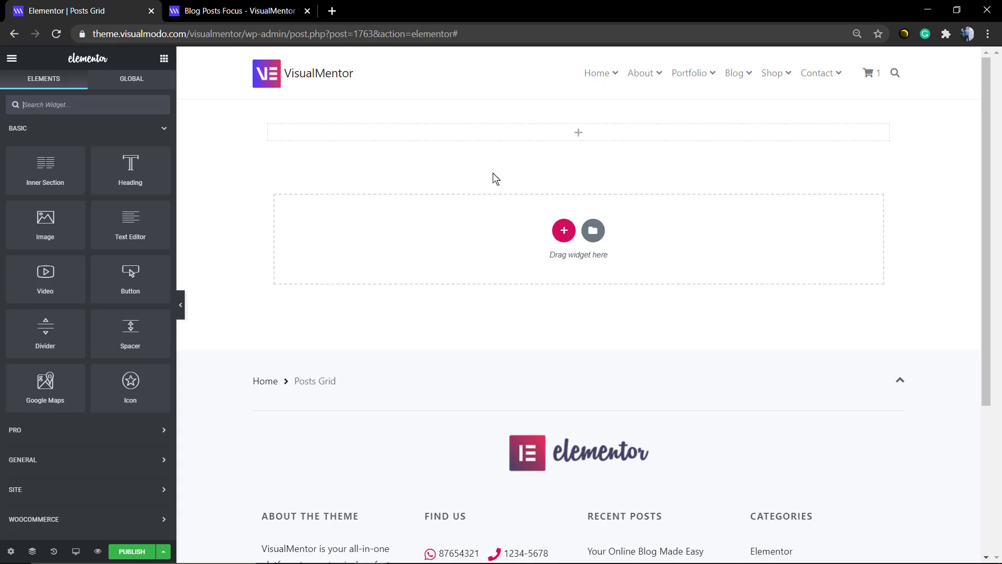
- Search the widgets for "posts" and add the Essential Addons Post Grid widget below the empty section
type("posts")
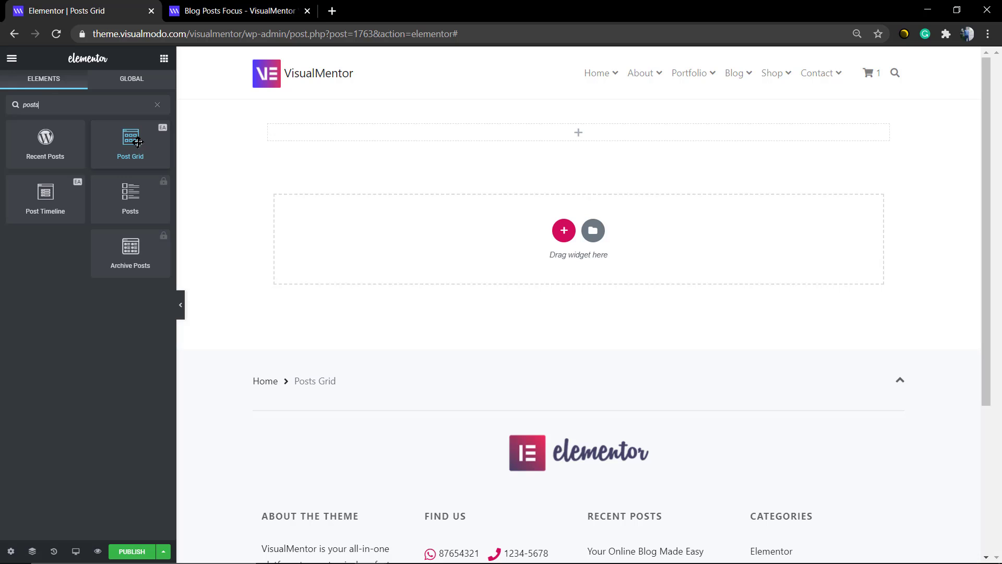
left_click_drag(138, 142, 538, 237)
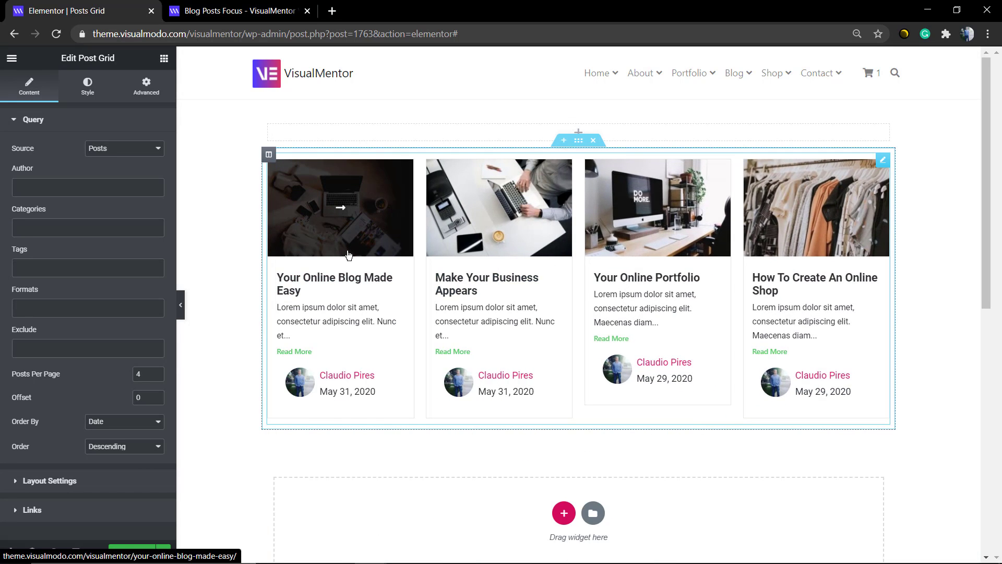
- Keep Posts as the Post Grid's query source and set its posts per page to 8
left_click(130, 152)
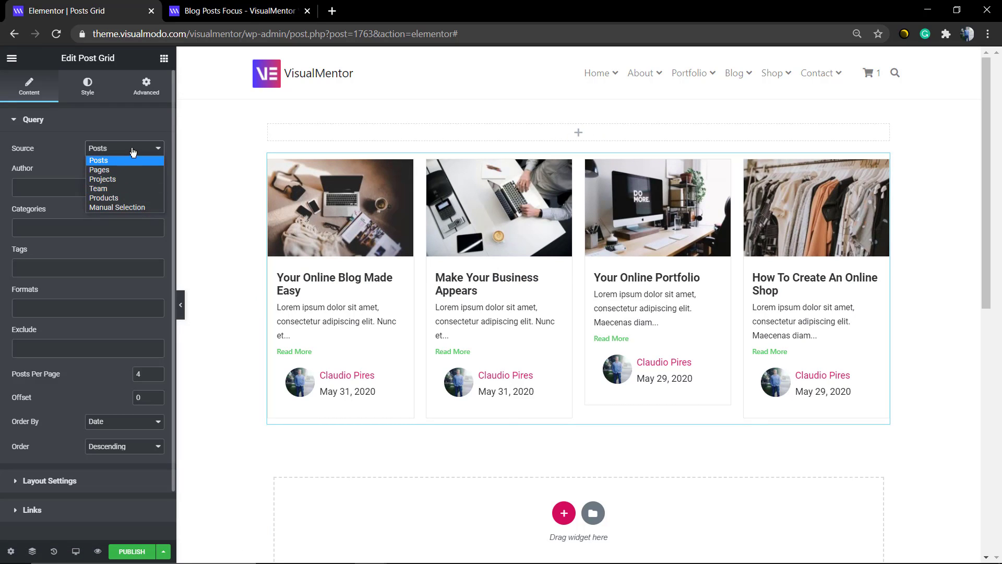
left_click(130, 151)
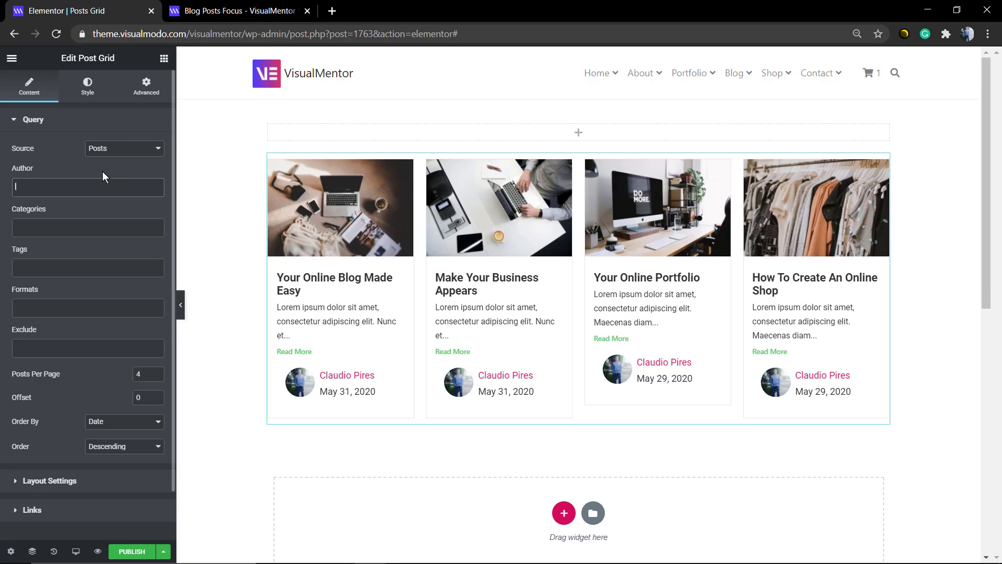
scroll(99, 337, "down", 1)
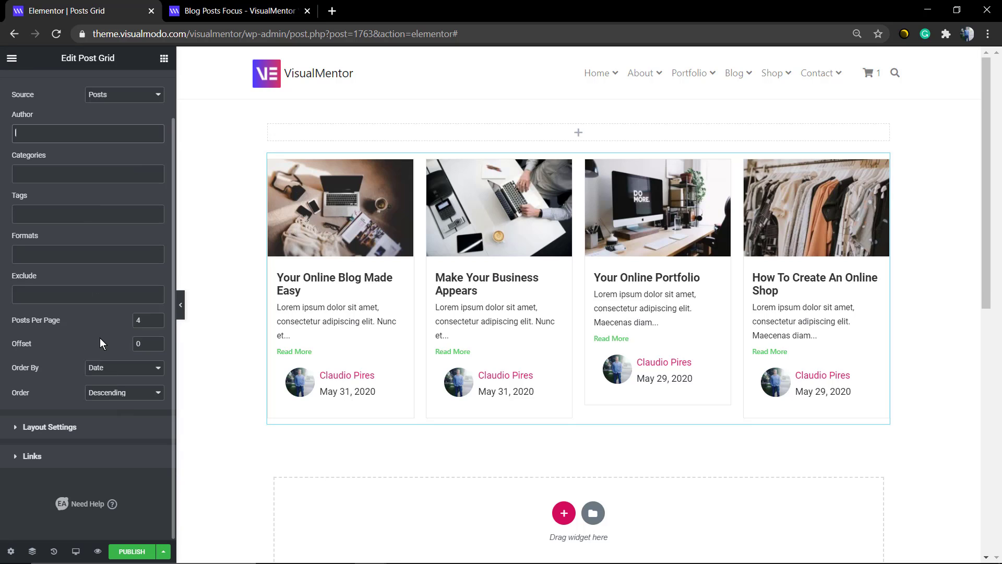
left_click(156, 318)
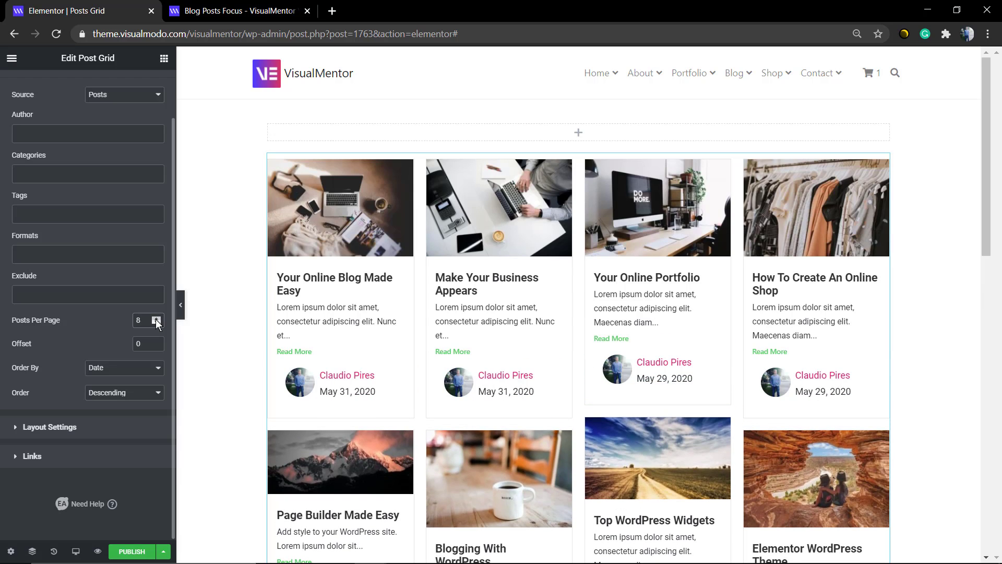
- Open the Post Grid's layout settings and keep the column count at 4
left_click(113, 426)
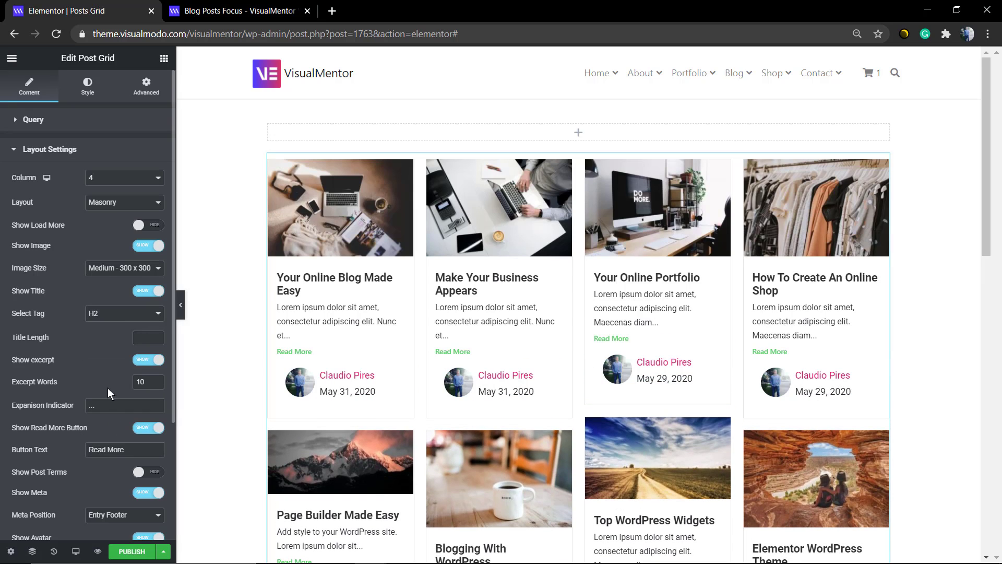
left_click(141, 179)
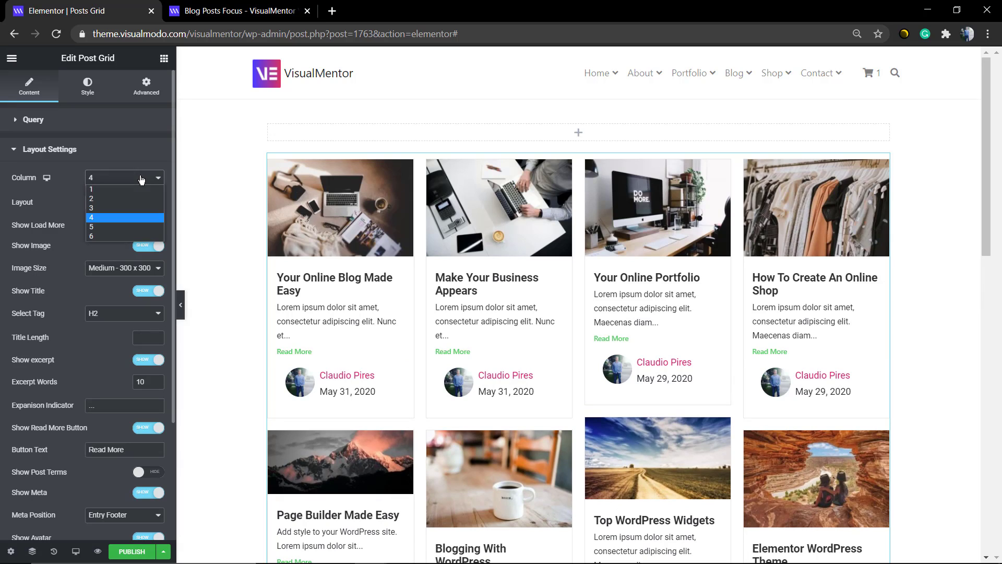
left_click(141, 179)
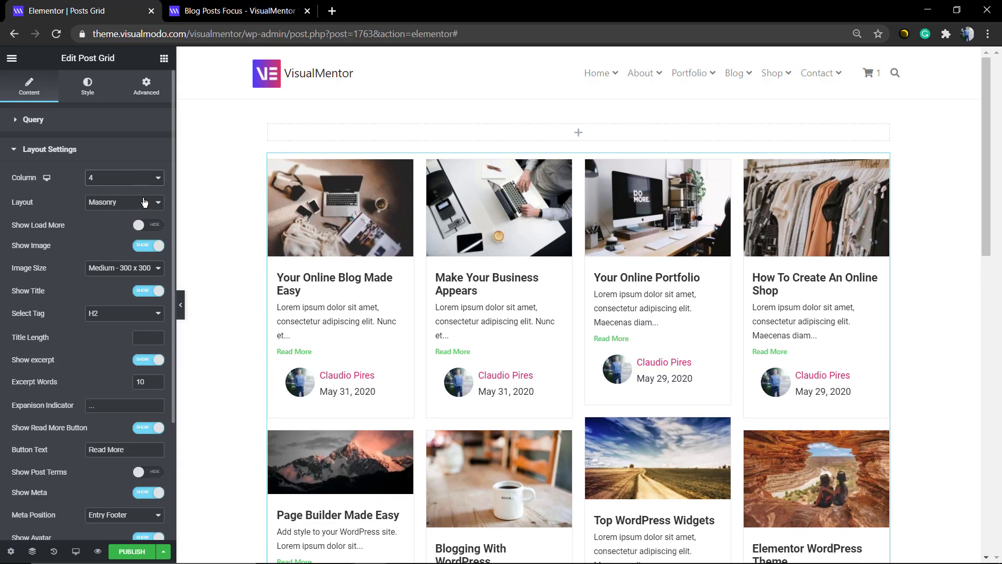
- Try the Grid layout on the posts and switch the layout back to Masonry
left_click(145, 203)
left_click(148, 215)
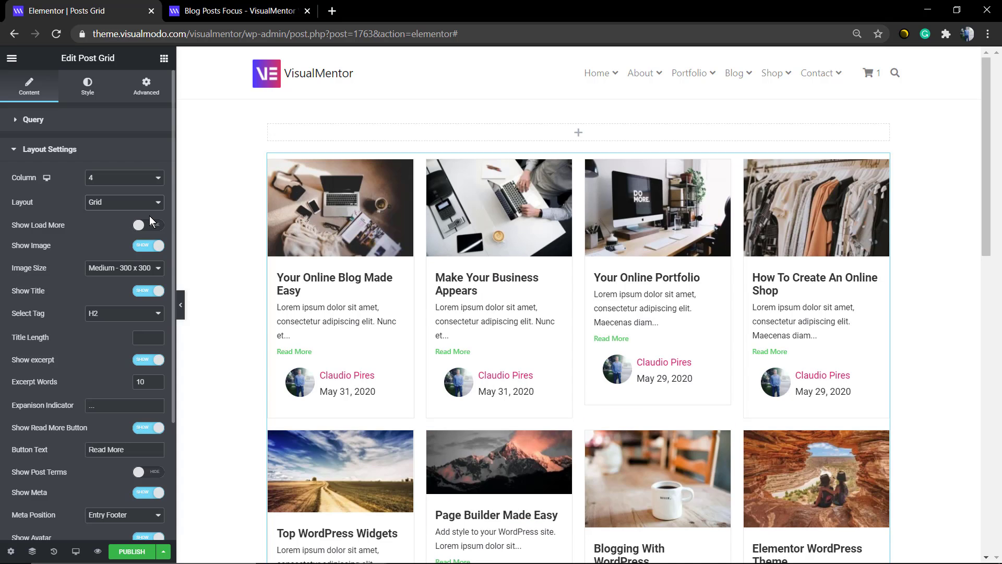
left_click(144, 203)
left_click(135, 223)
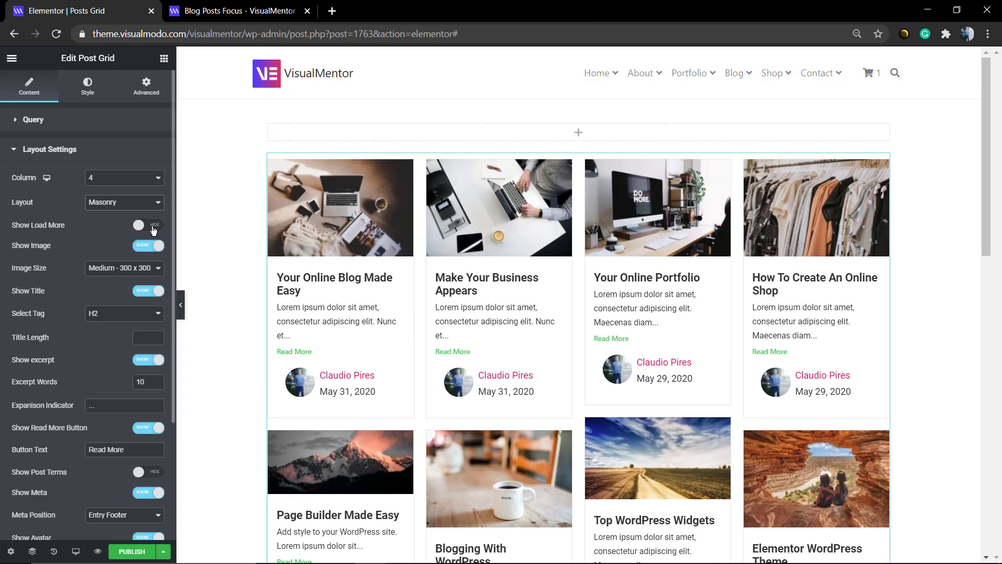
- Enable the Load More button below the posts, keeping its label text as Load More
left_click(154, 226)
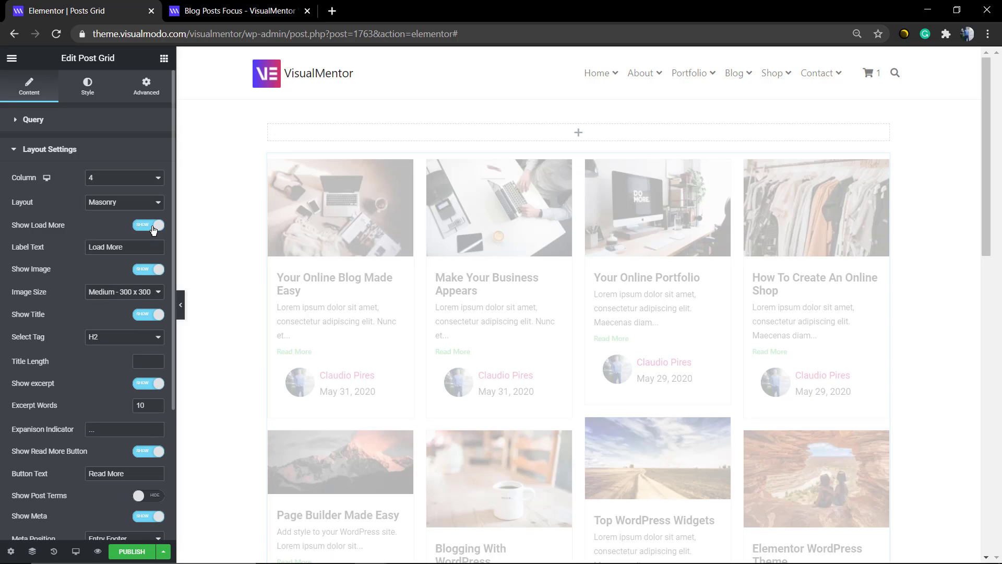
scroll(508, 335, "down", 8)
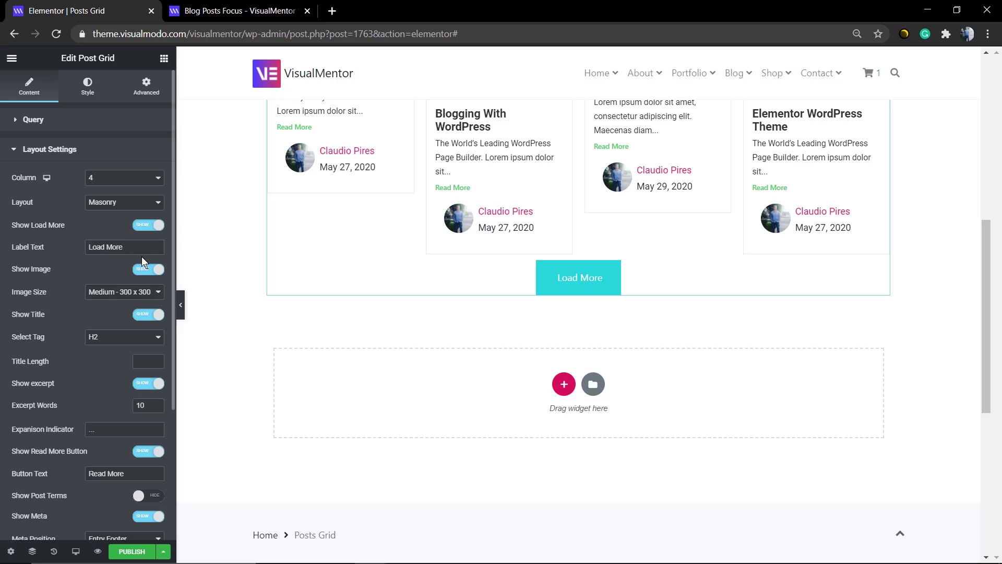
left_click(137, 242)
- Try the Full and Large - 1024 x 1024 image sizes, and settle on Medium Large - 768 x 0
left_click(140, 295)
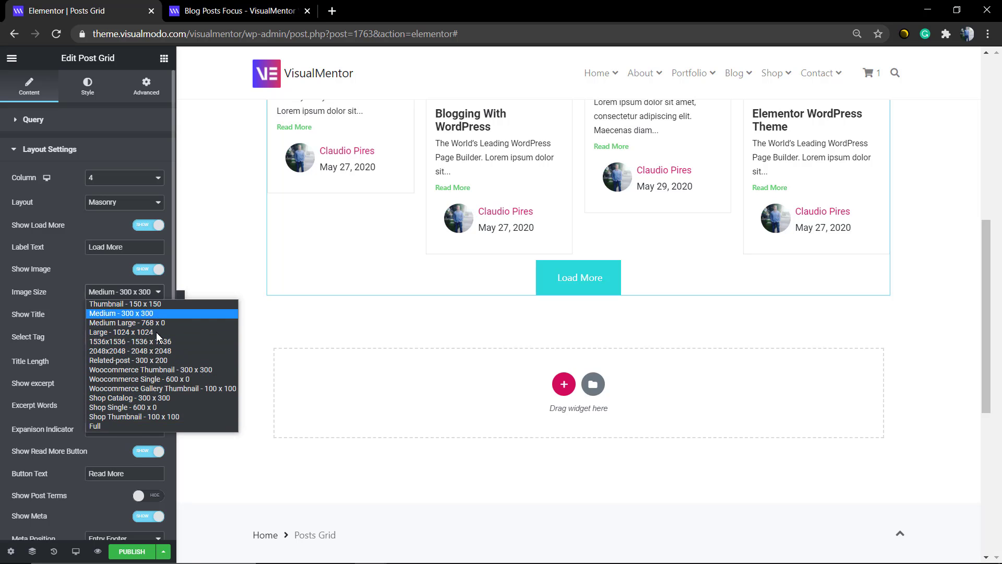
left_click(152, 426)
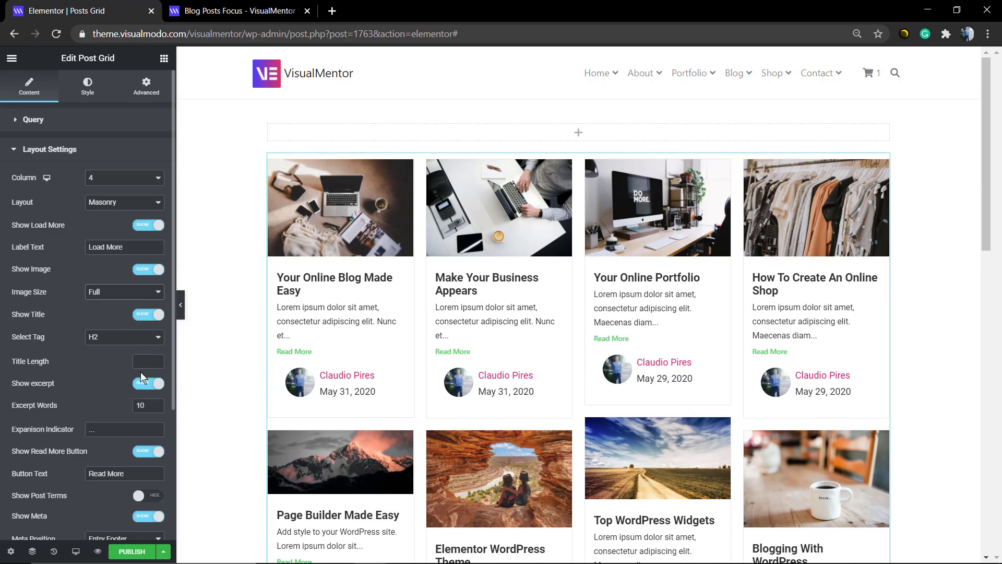
left_click(142, 293)
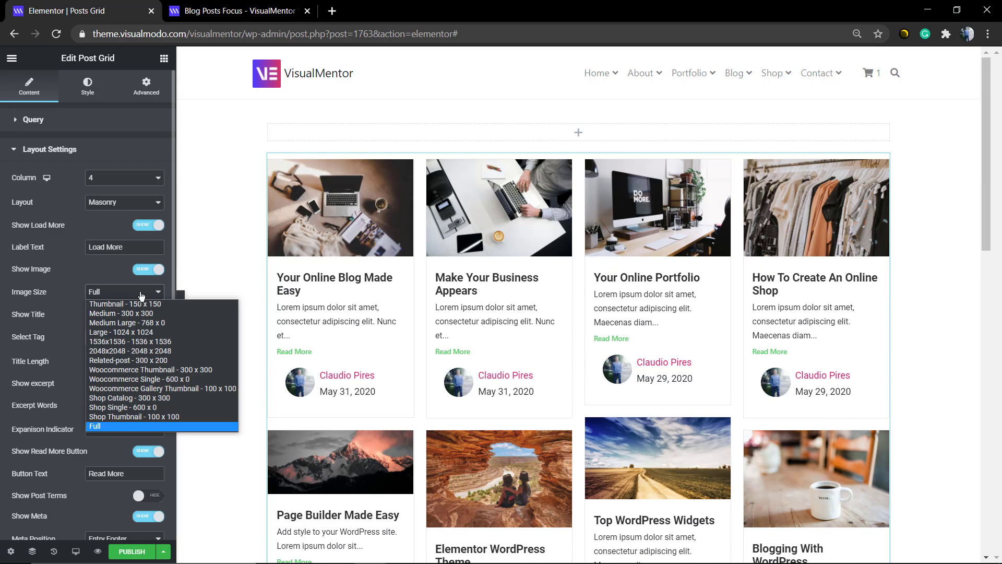
left_click(189, 332)
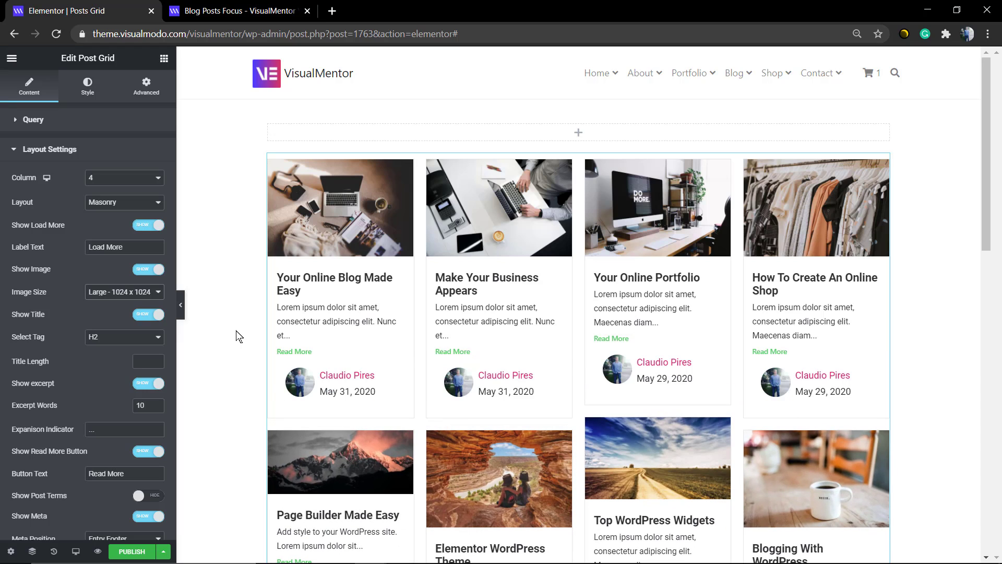
left_click(156, 294)
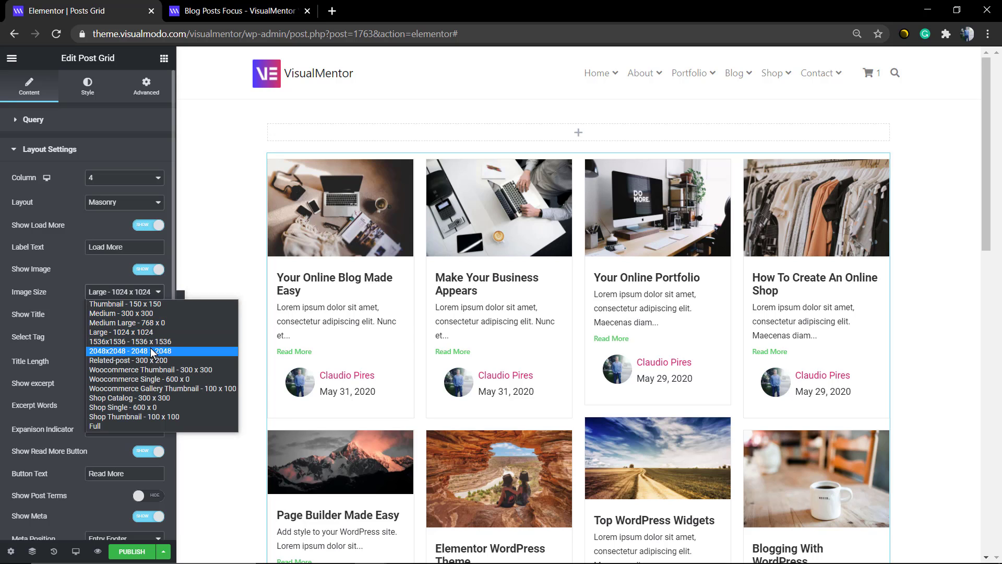
left_click(190, 322)
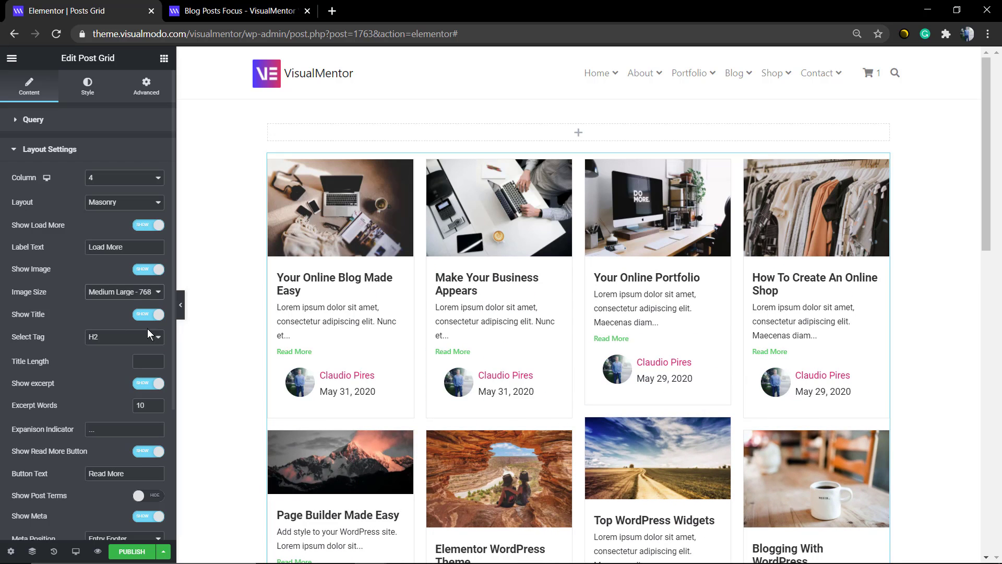
- Keep H2 as the title tag, and hide the post titles briefly before showing them again
left_click(126, 338)
left_click(127, 341)
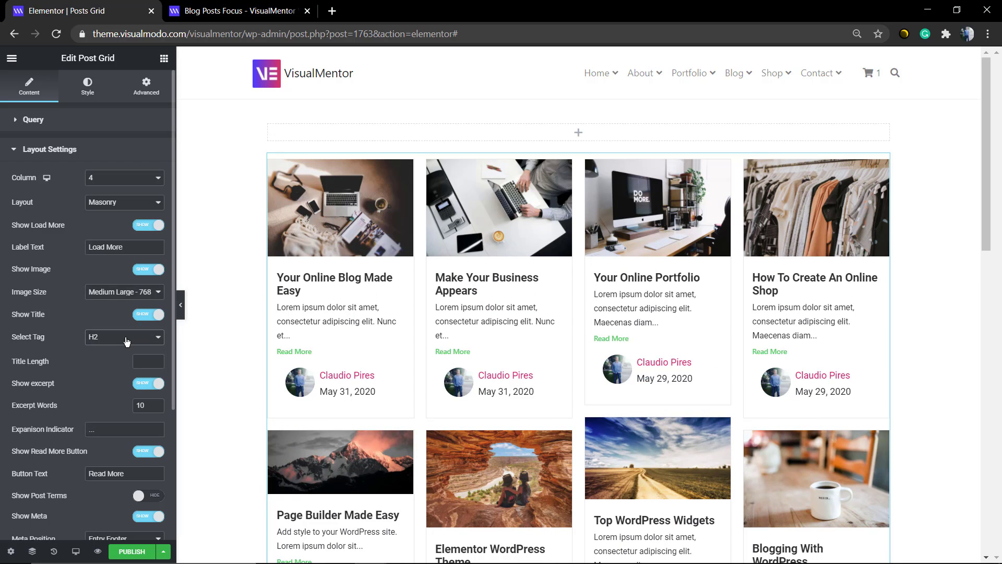
left_click(151, 315)
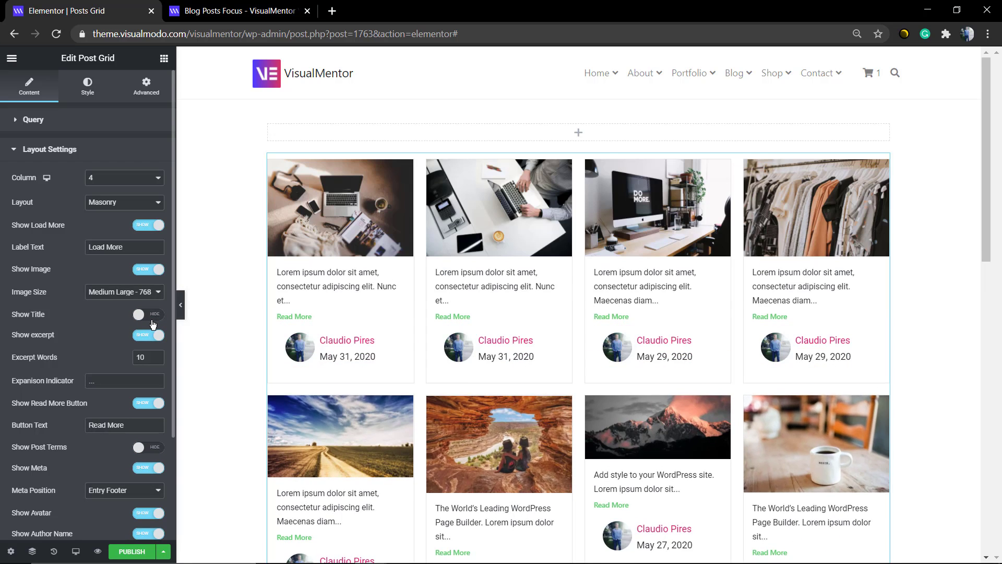
left_click(148, 315)
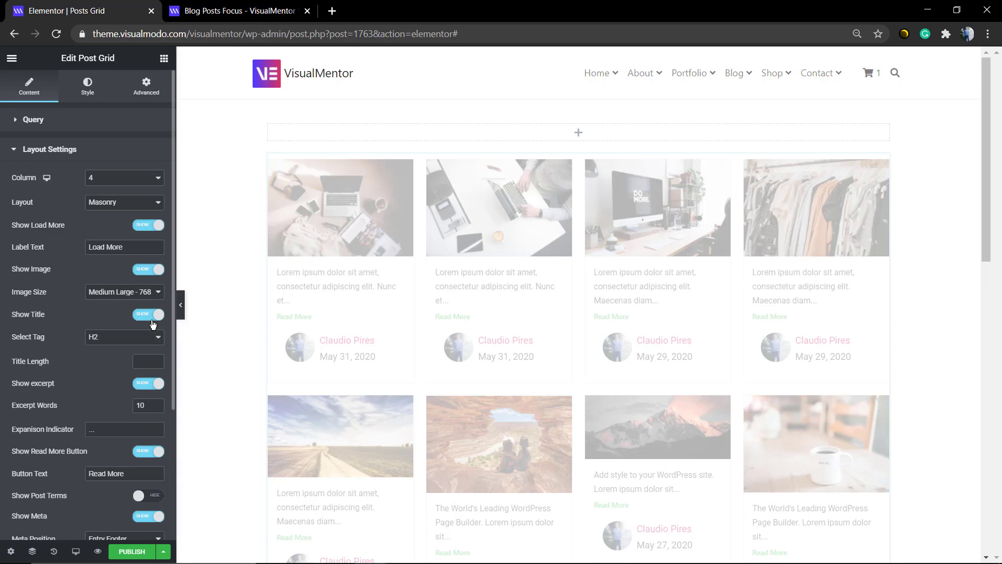
- Hide the meta information on the post cards and turn it back on
scroll(153, 324, "down", 2)
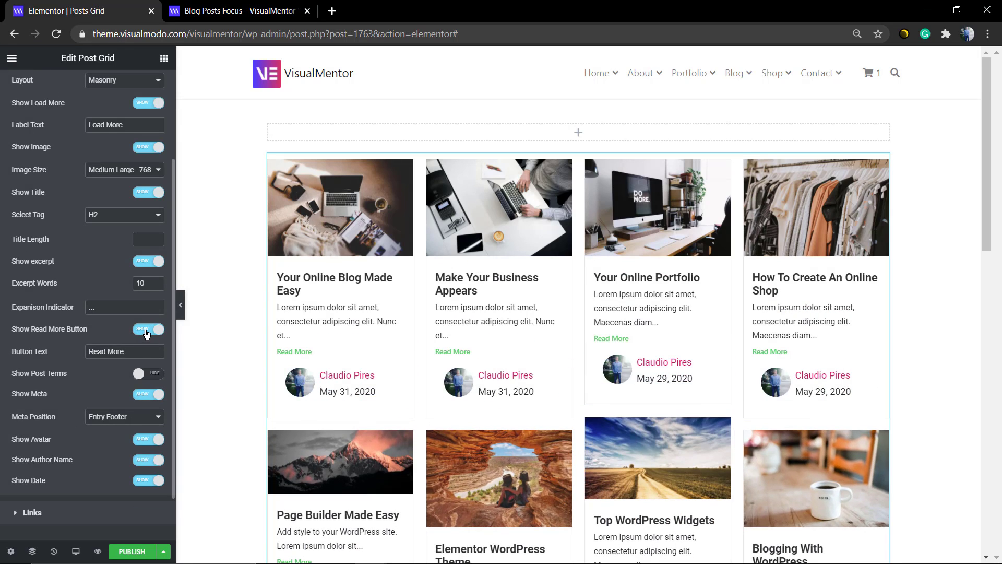
scroll(146, 334, "down", 1)
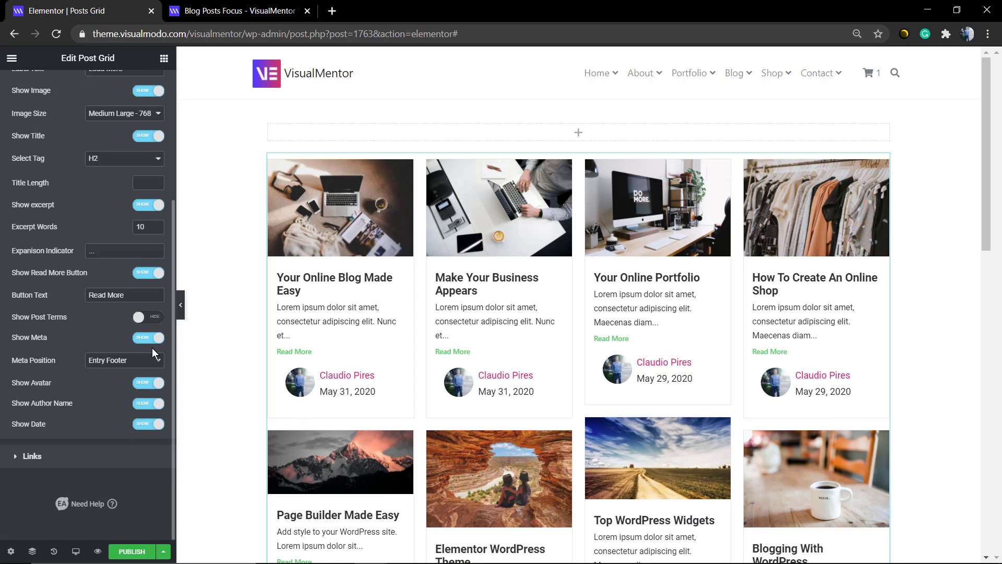
left_click(149, 337)
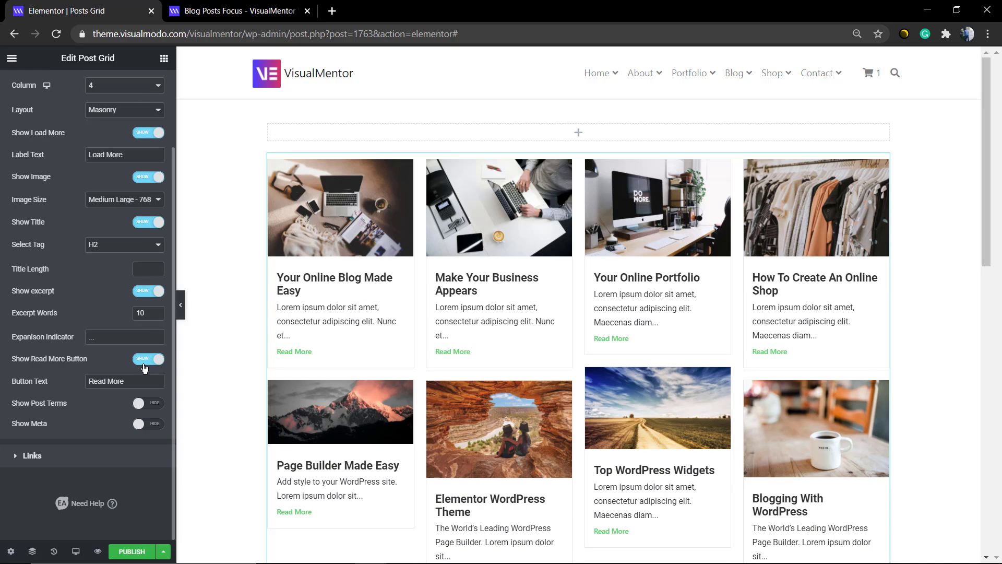
left_click(155, 425)
scroll(156, 418, "down", 2)
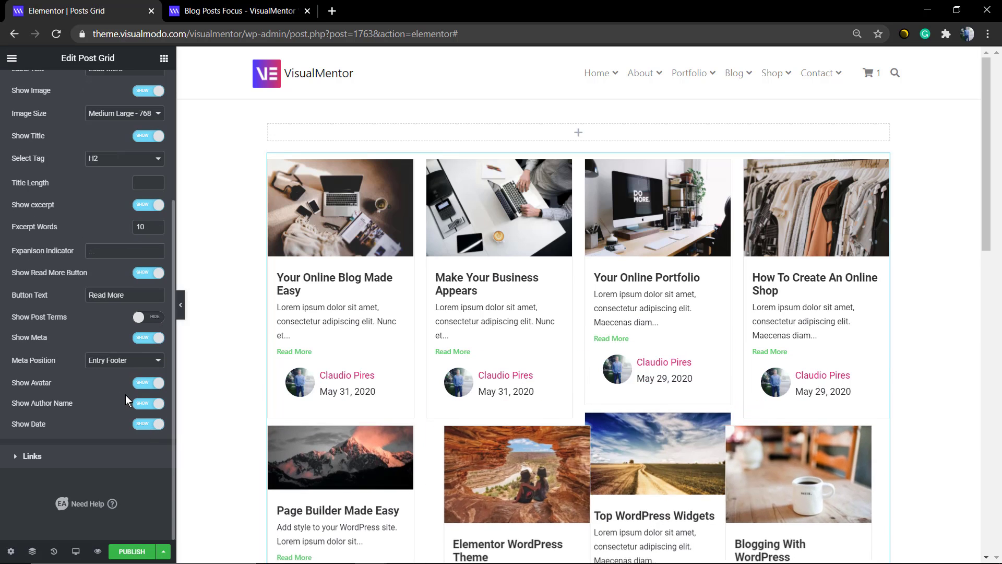
- Hide and restore the author avatar and the author name one at a time on the post cards
left_click(156, 385)
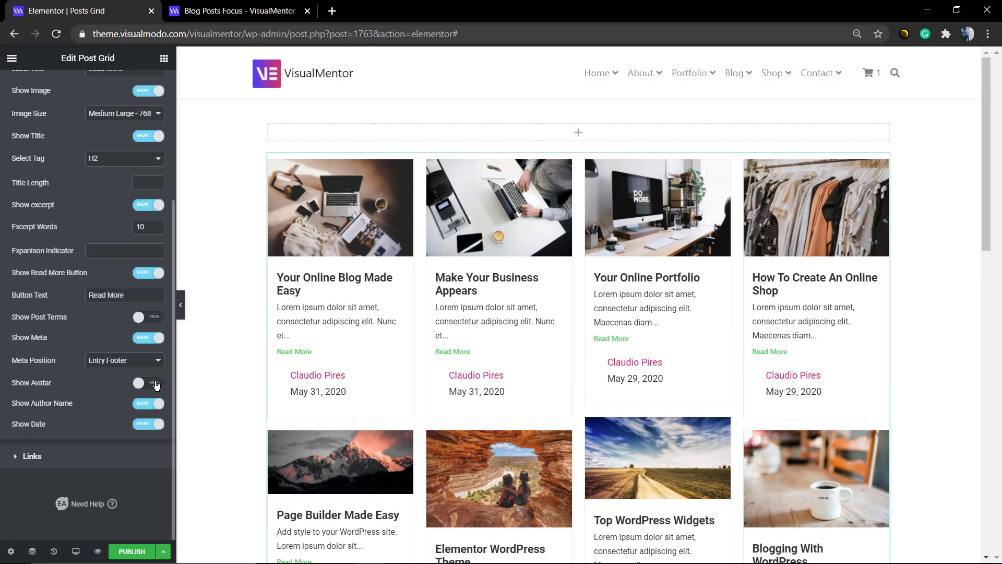
left_click(156, 385)
left_click(143, 405)
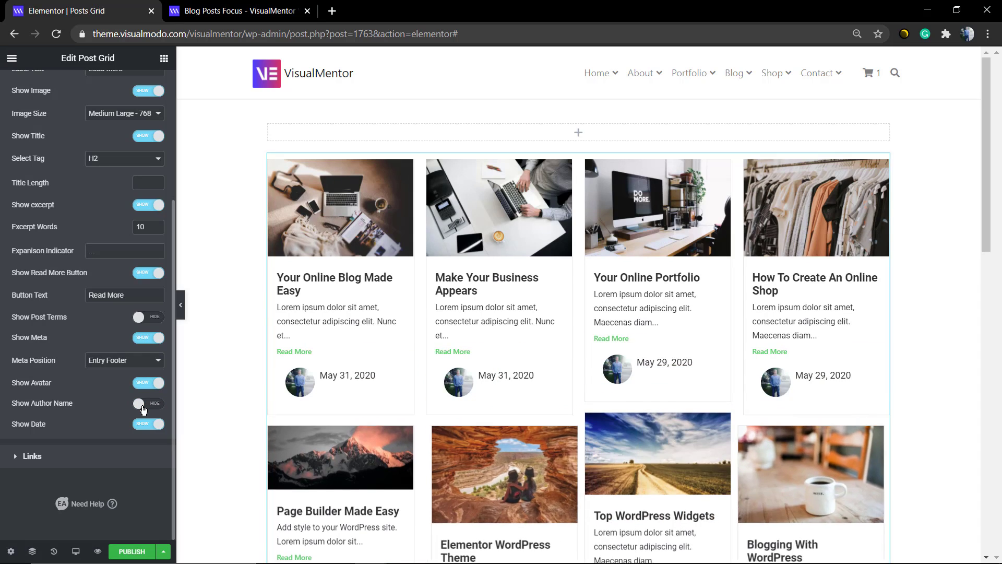
left_click(144, 407)
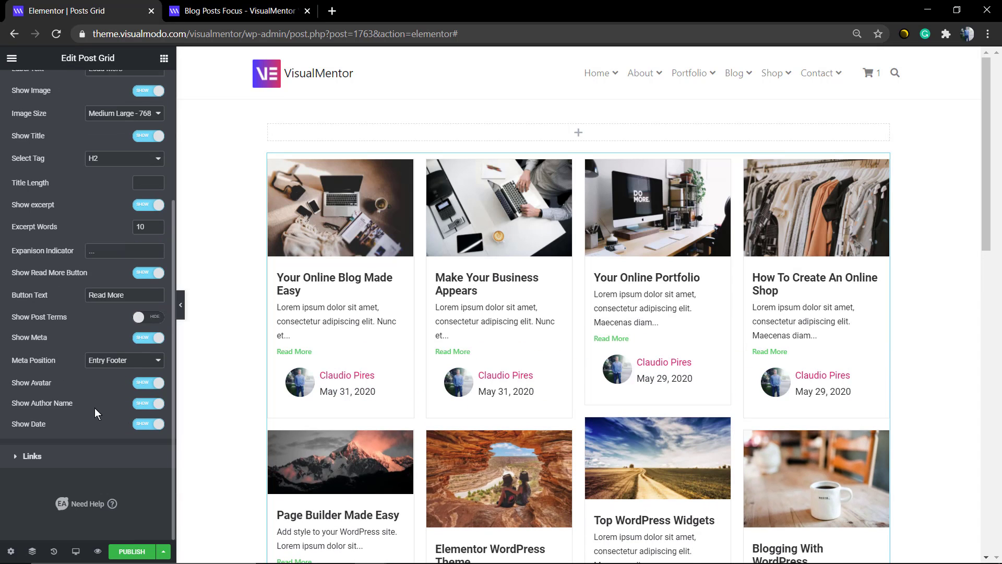
- Examine the Post Grid's link options, grid and thumbnail style settings, and advanced settings
left_click(101, 457)
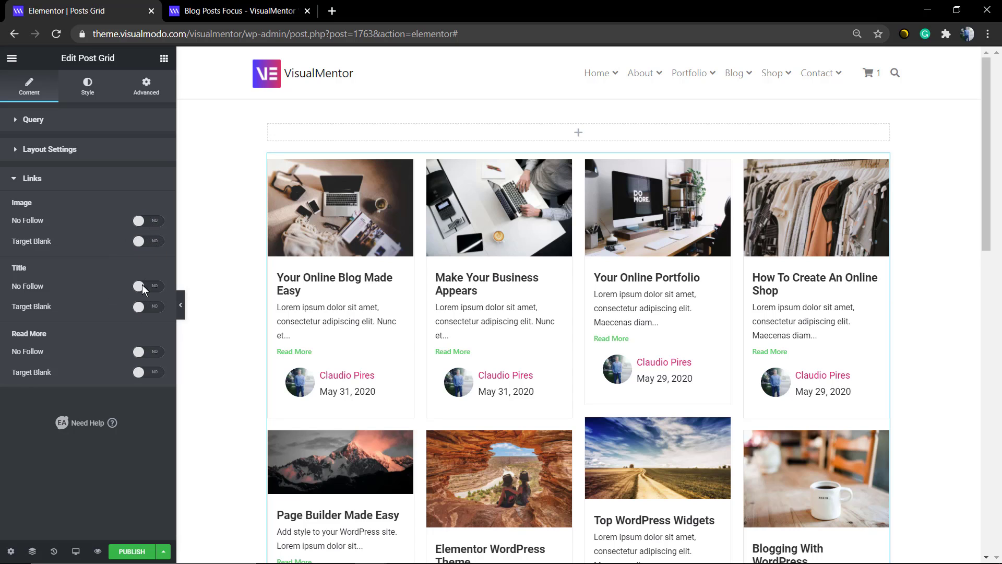
left_click(93, 88)
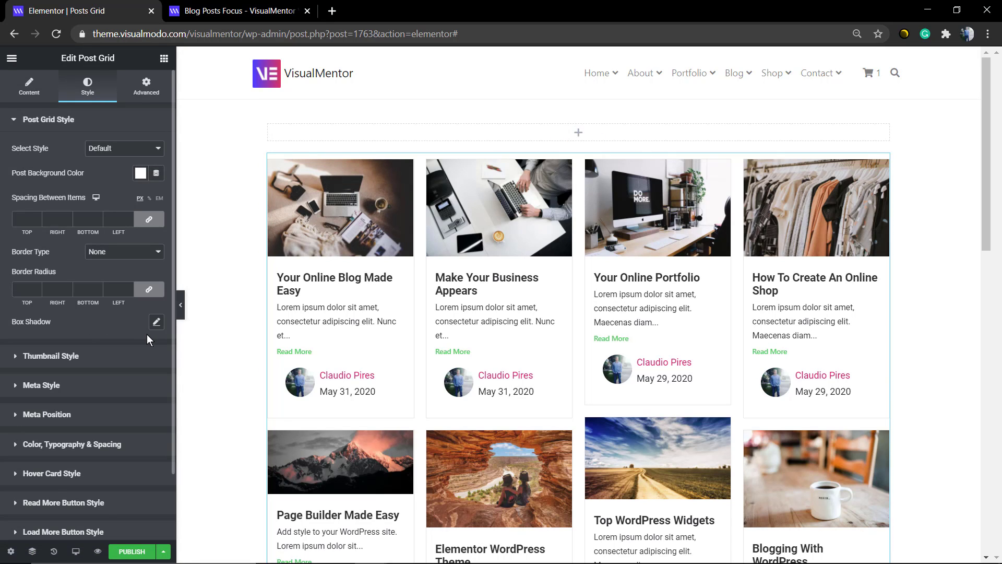
scroll(144, 336, "down", 2)
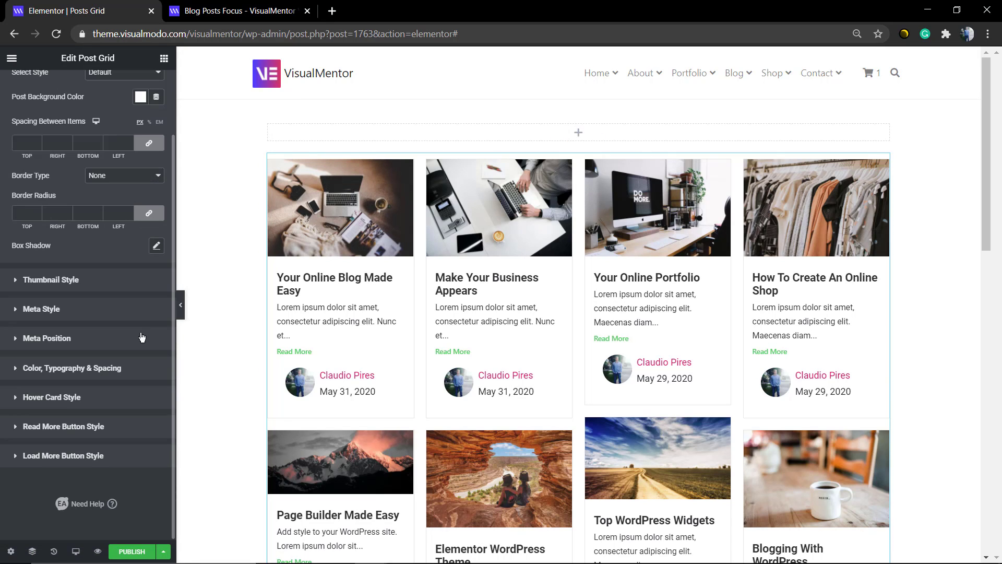
left_click(74, 288)
scroll(536, 357, "down", 10)
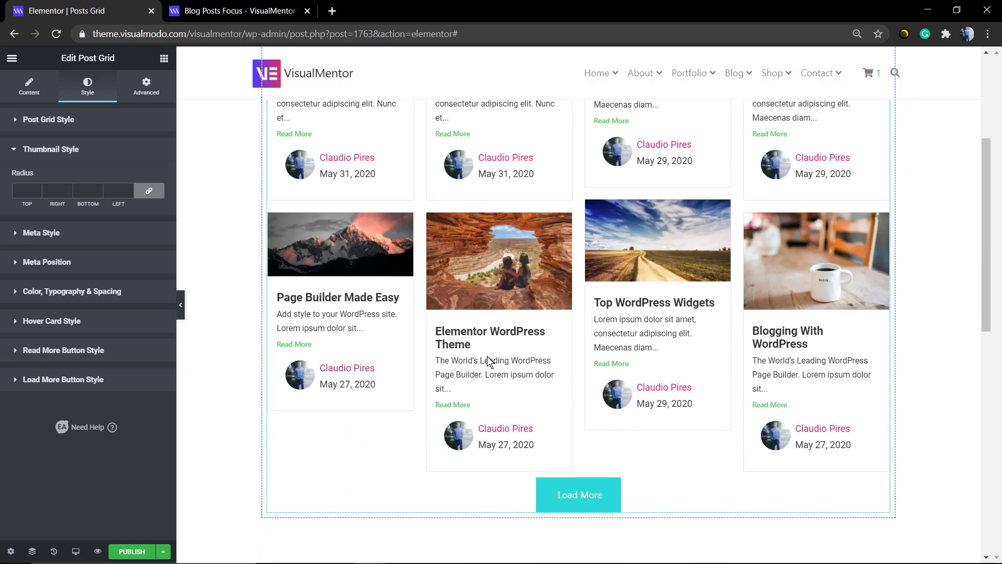
scroll(557, 262, "up", 4)
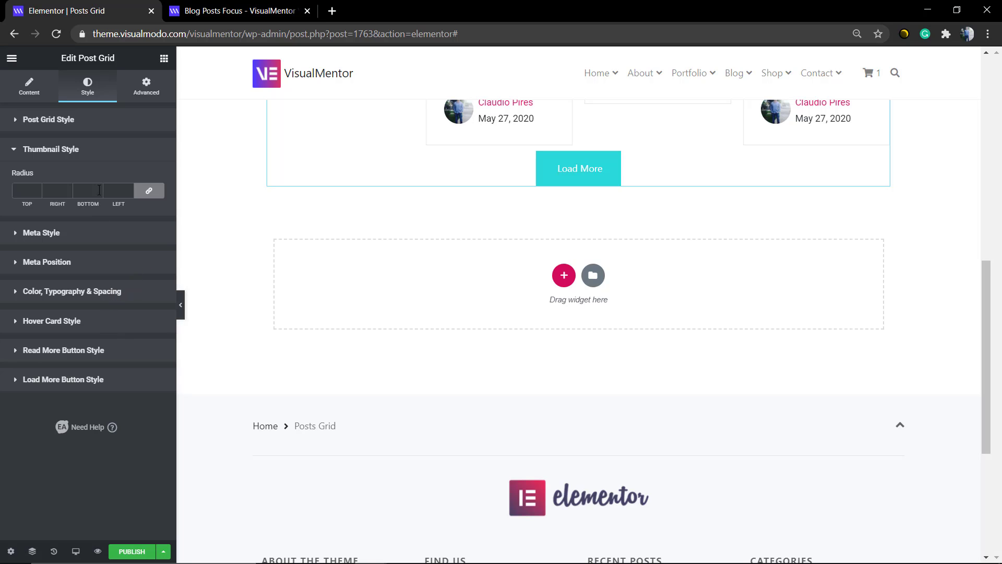
left_click(115, 128)
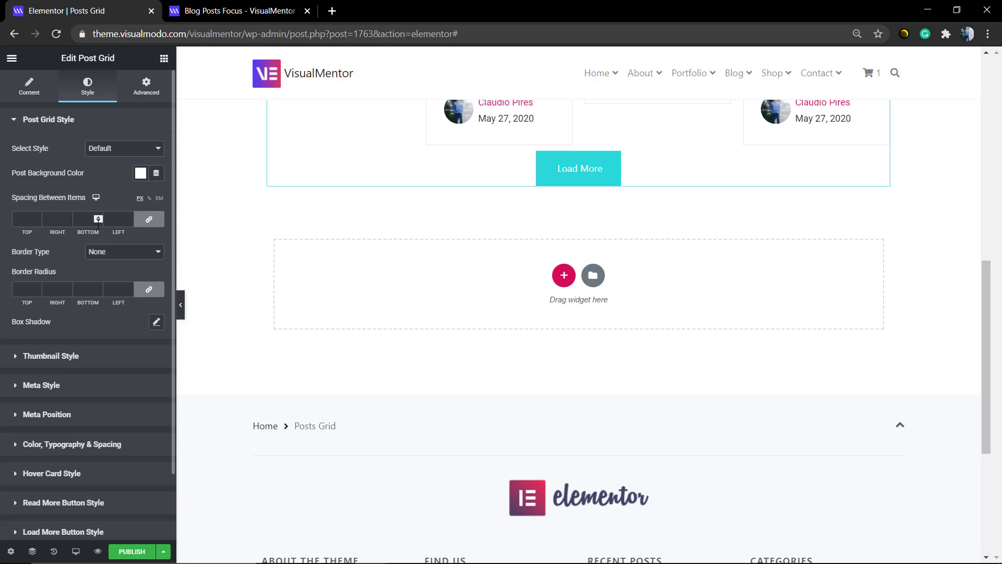
left_click(150, 93)
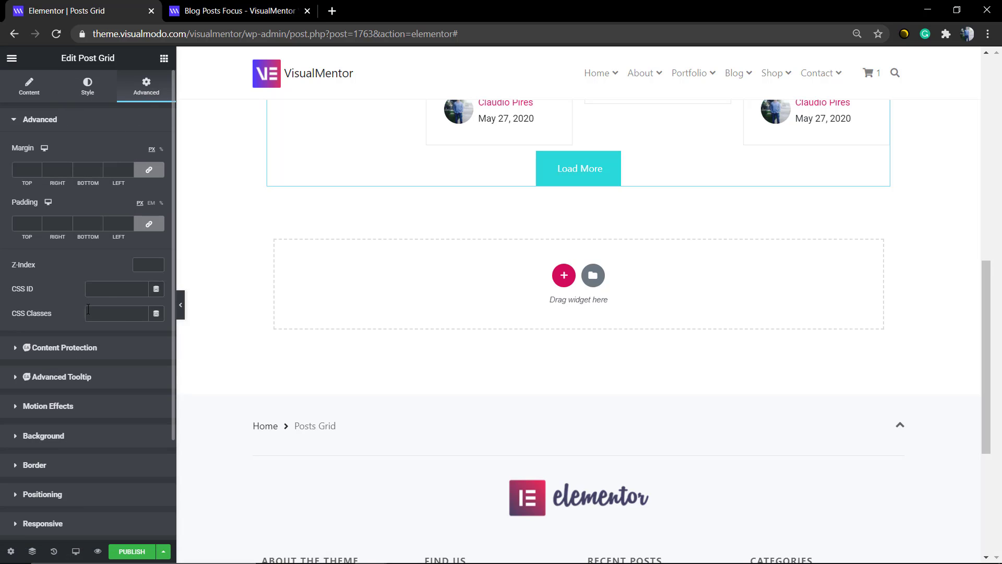
scroll(97, 340, "down", 3)
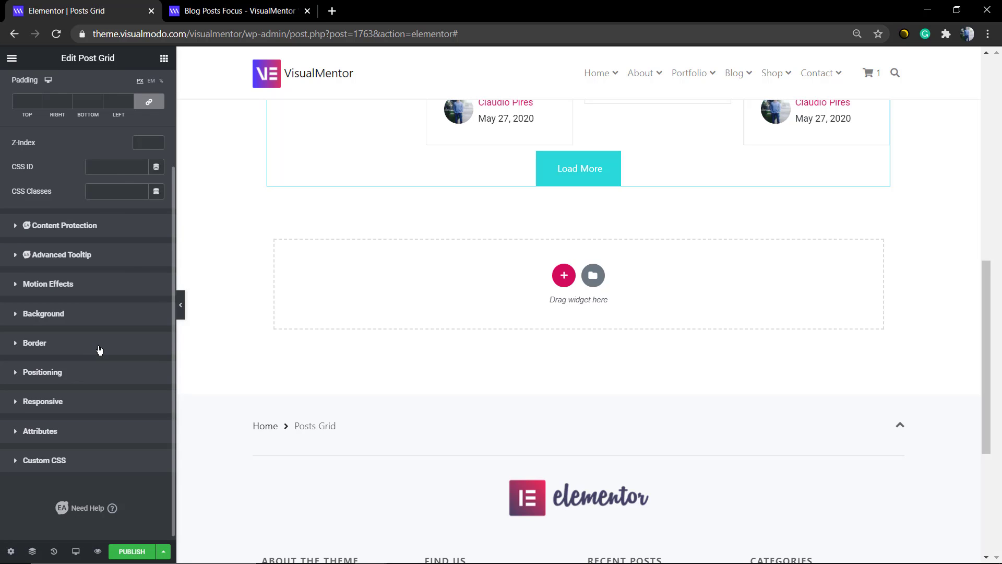
scroll(101, 350, "up", 3)
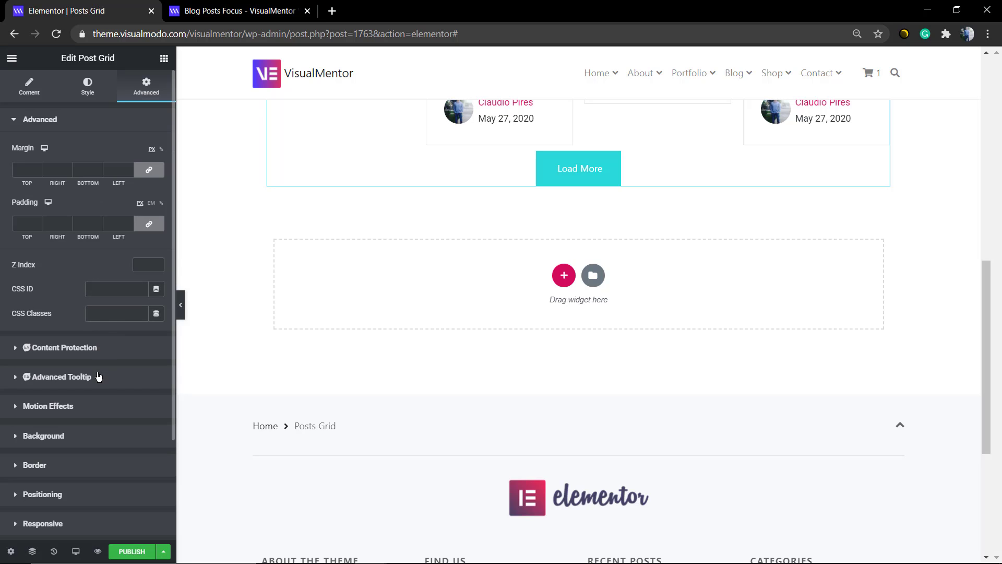
- Return to the Post Grid's style settings and open the Read More button style options
left_click(111, 87)
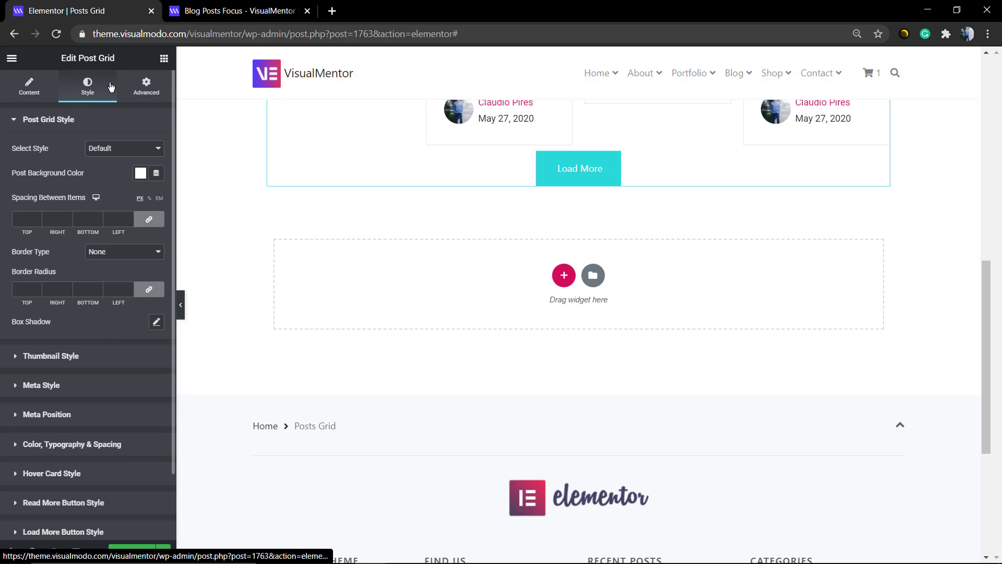
scroll(88, 303, "down", 2)
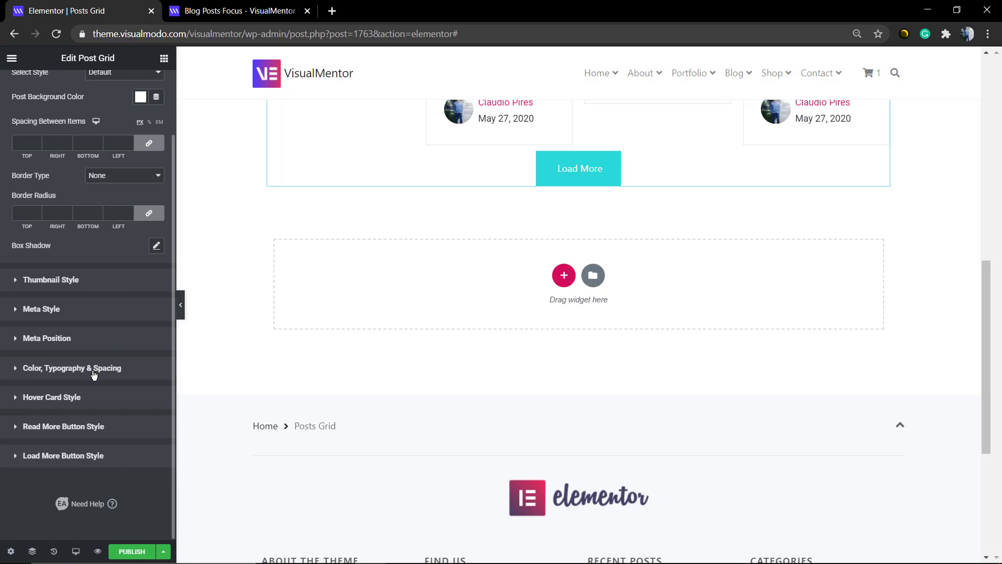
left_click(86, 427)
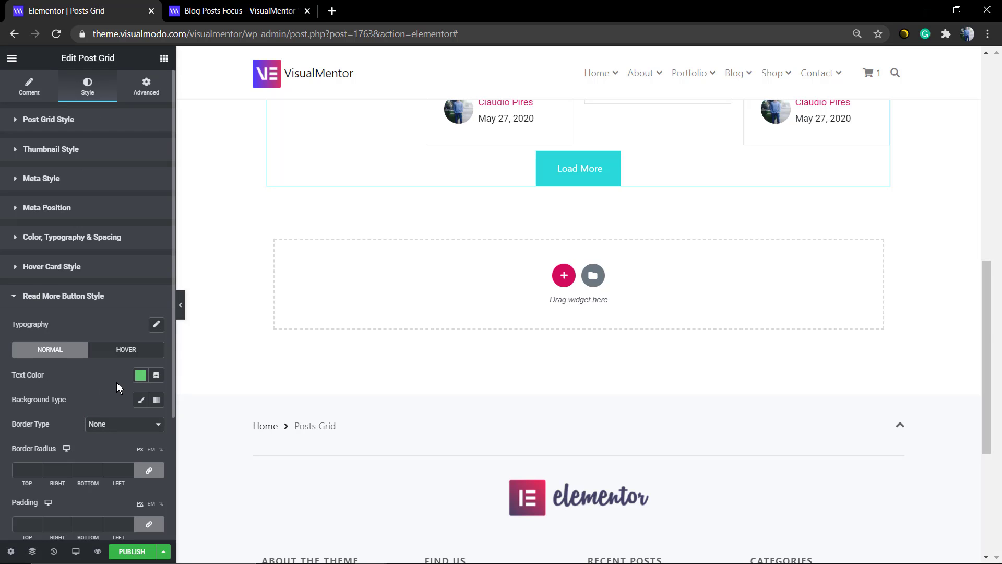
- Try green #3FD554 and the dark gray preset as the Read More button's normal text color
scroll(83, 380, "down", 3)
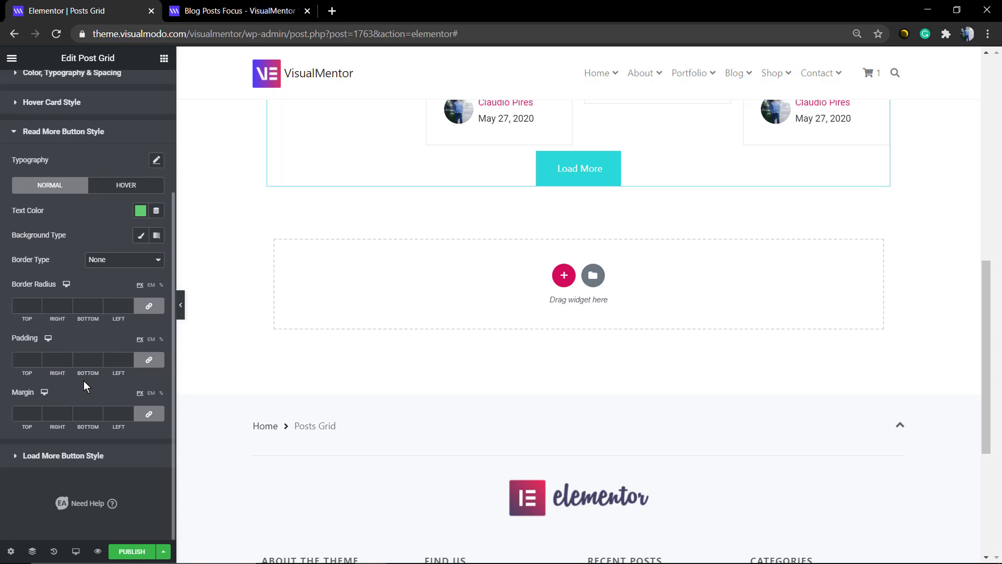
scroll(75, 378, "up", 3)
scroll(75, 378, "down", 2)
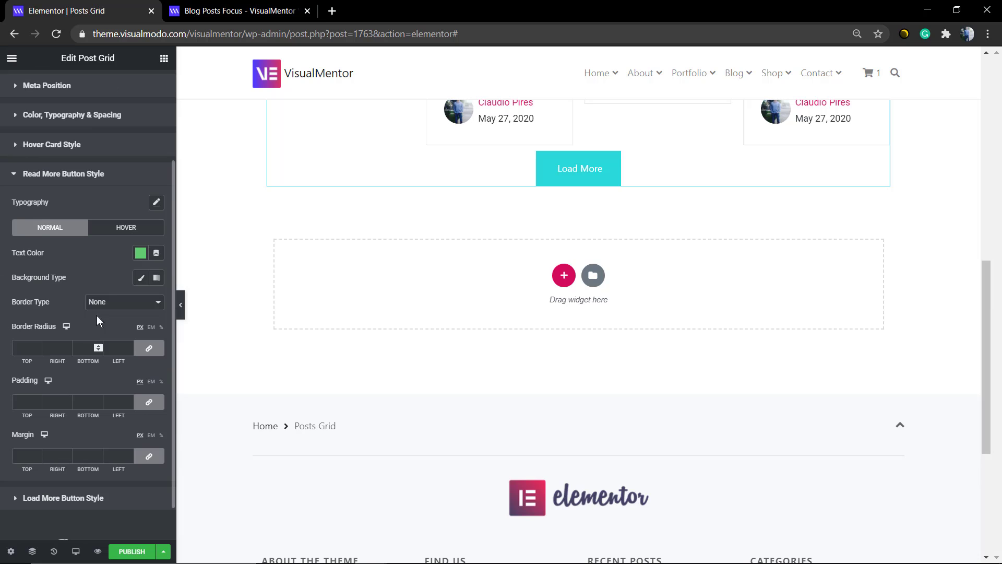
left_click(141, 253)
left_click_drag(128, 300, 174, 314)
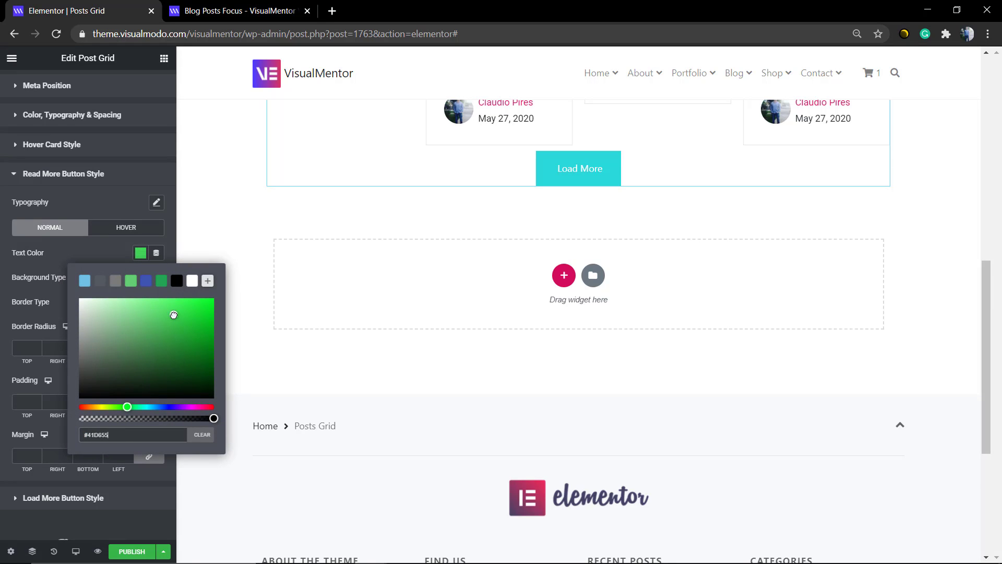
left_click(100, 281)
left_click(106, 248)
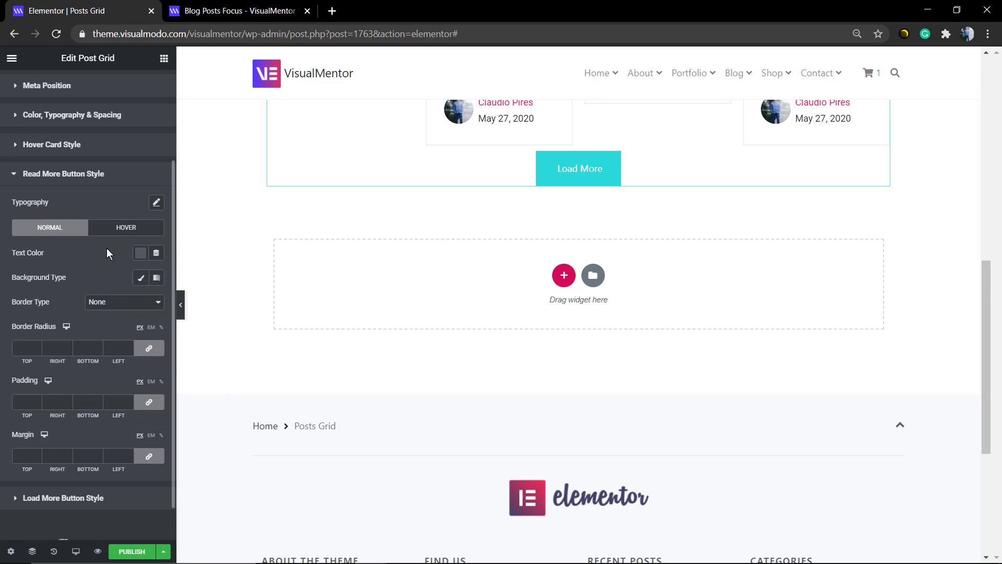
- Set the Read More button's normal text color to dark blue #094996
left_click(148, 253)
left_click(193, 331)
left_click_drag(192, 331, 206, 340)
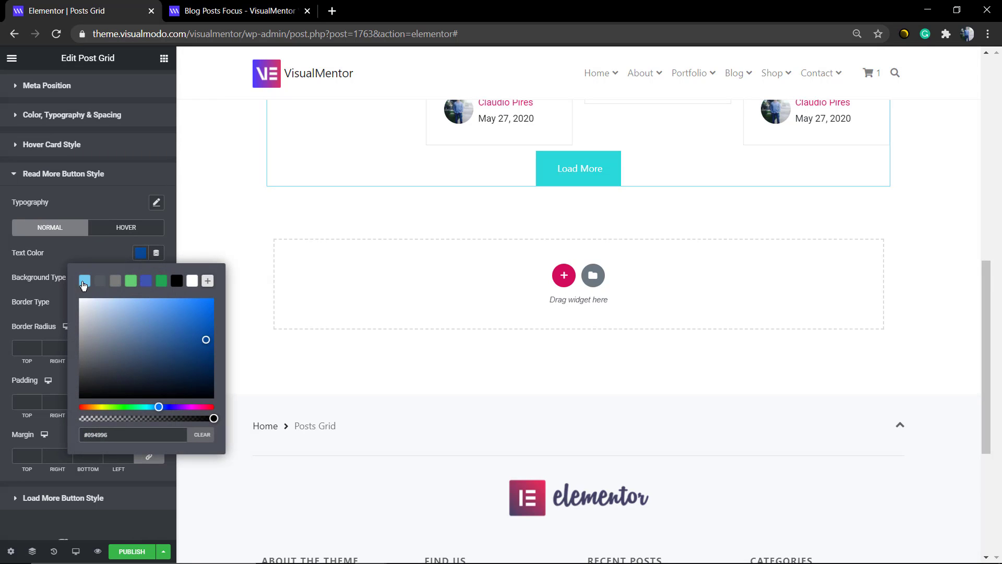
left_click(61, 296)
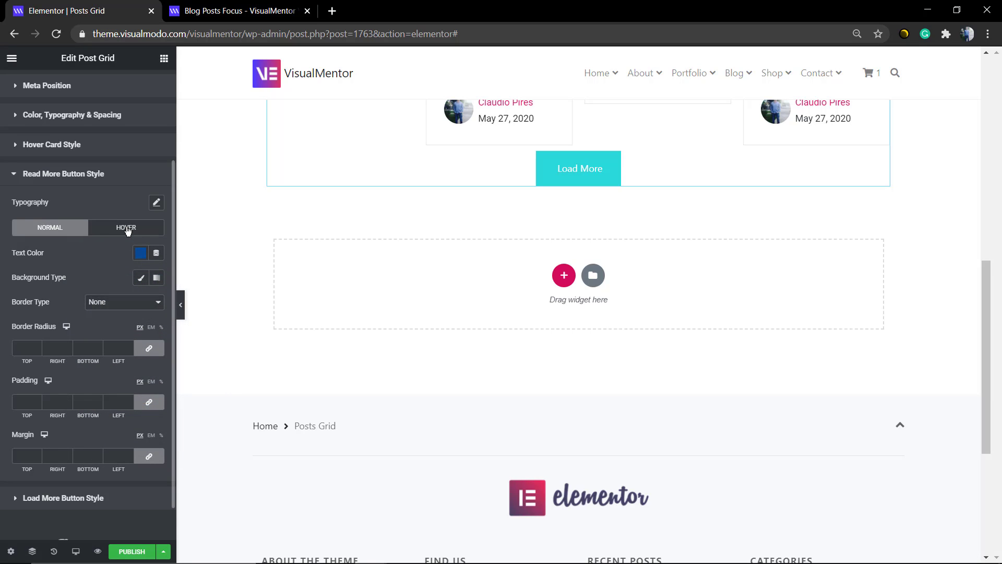
- Examine the hover card style options, the hover effect on a post card, and the meta position setting
scroll(89, 294, "down", 1)
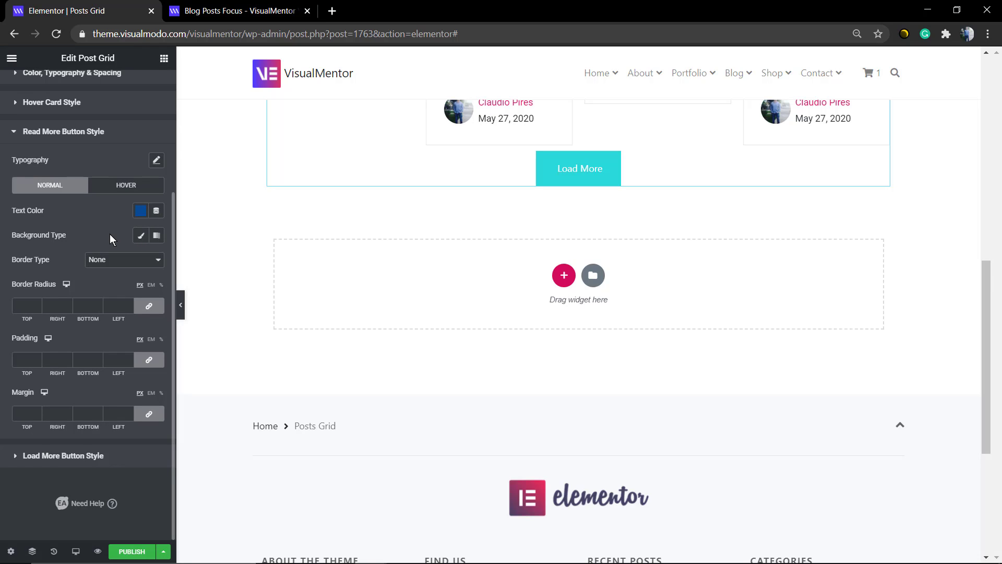
left_click(89, 102)
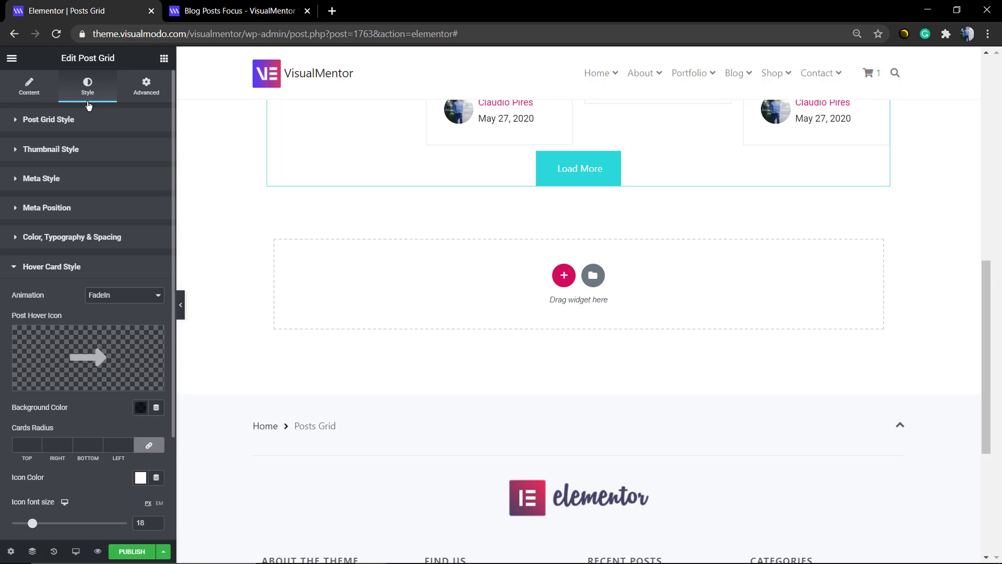
scroll(90, 313, "down", 2)
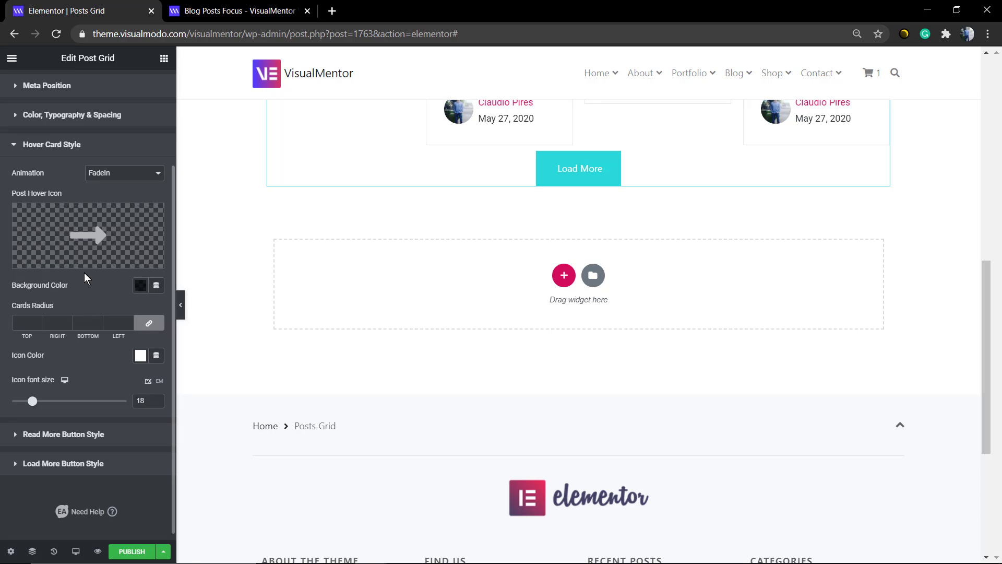
scroll(297, 232, "up", 6)
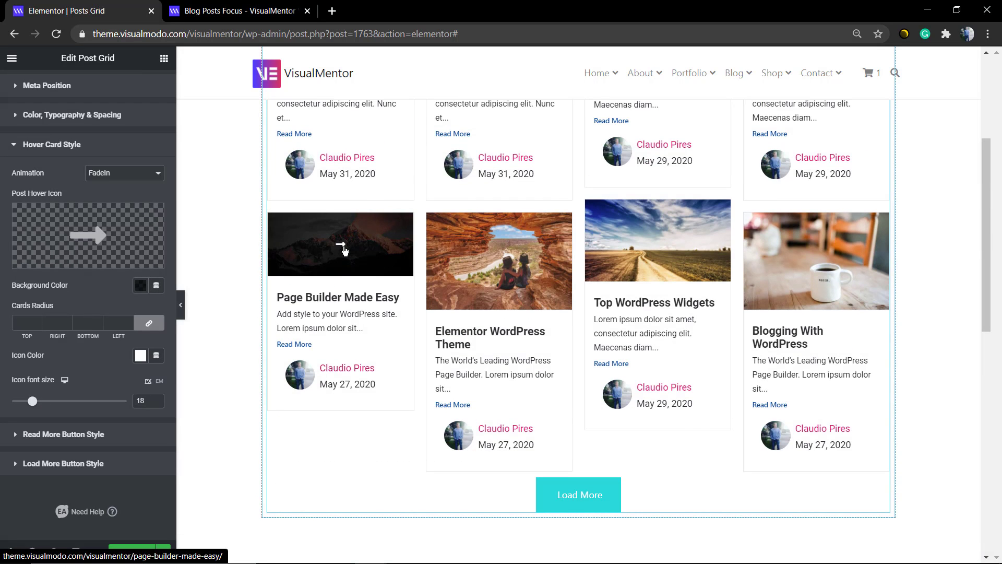
mouse_move(68, 237)
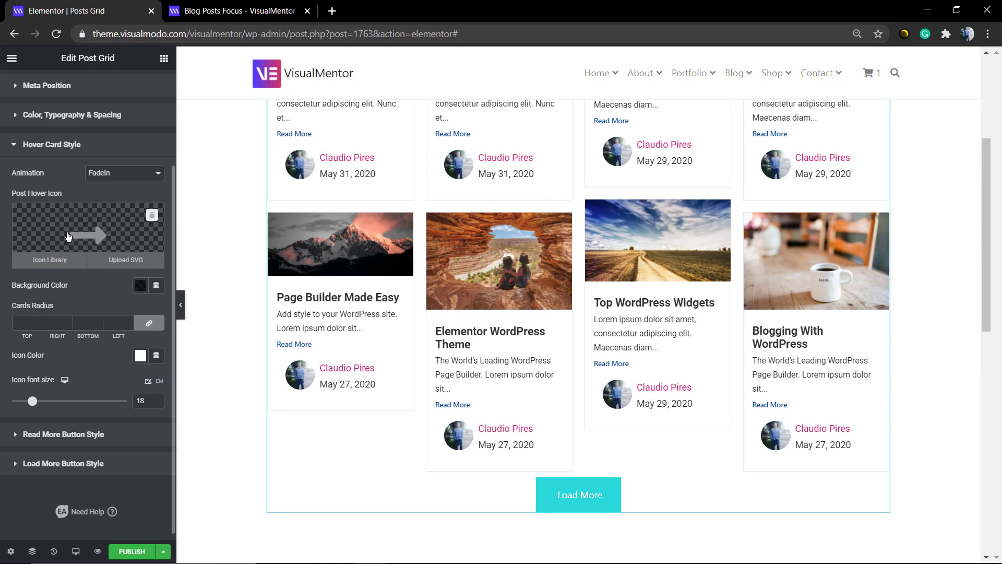
scroll(88, 325, "up", 2)
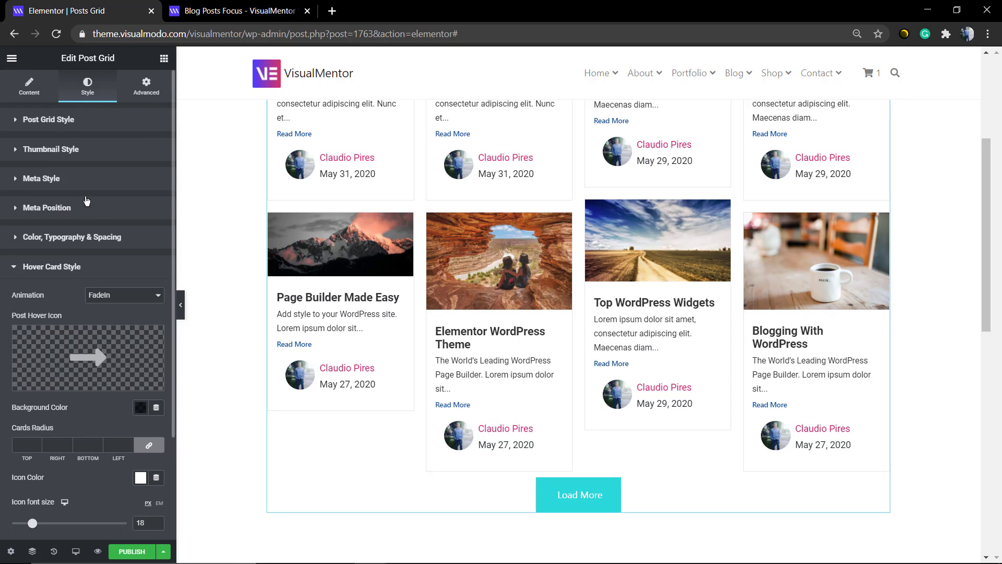
left_click(101, 212)
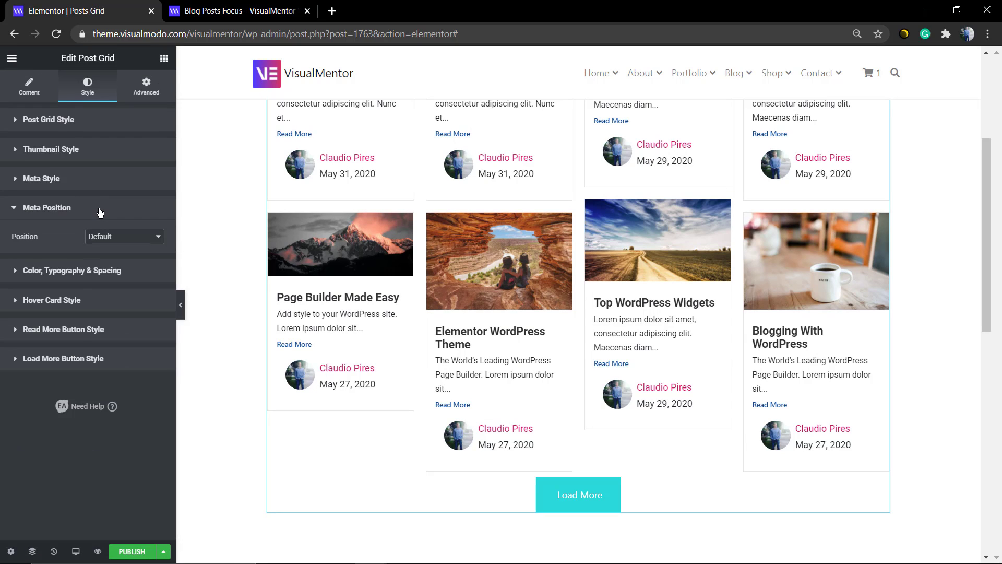
- Set the Load More button's normal background color to the blue preset #4054B2
left_click(106, 358)
left_click(140, 342)
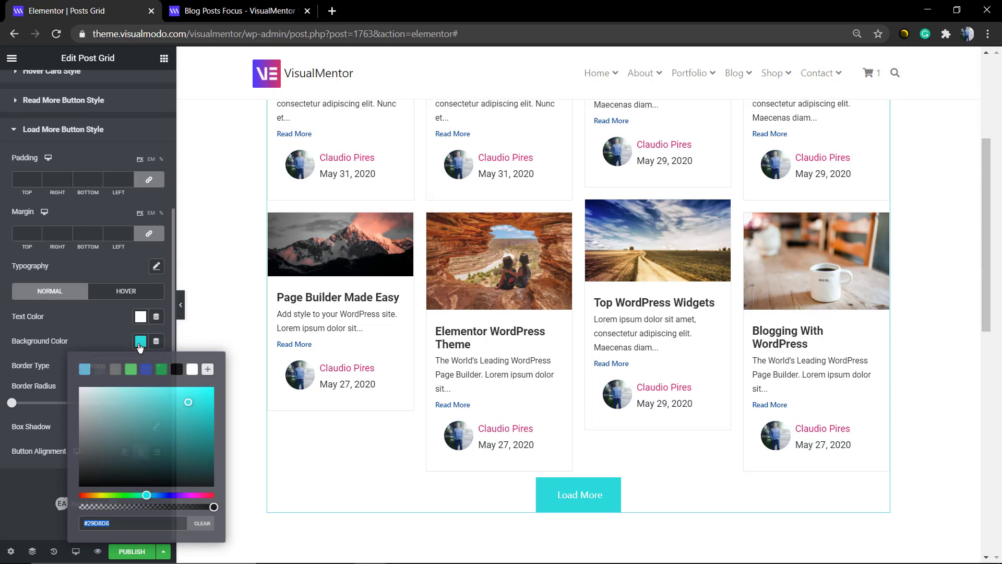
left_click(146, 369)
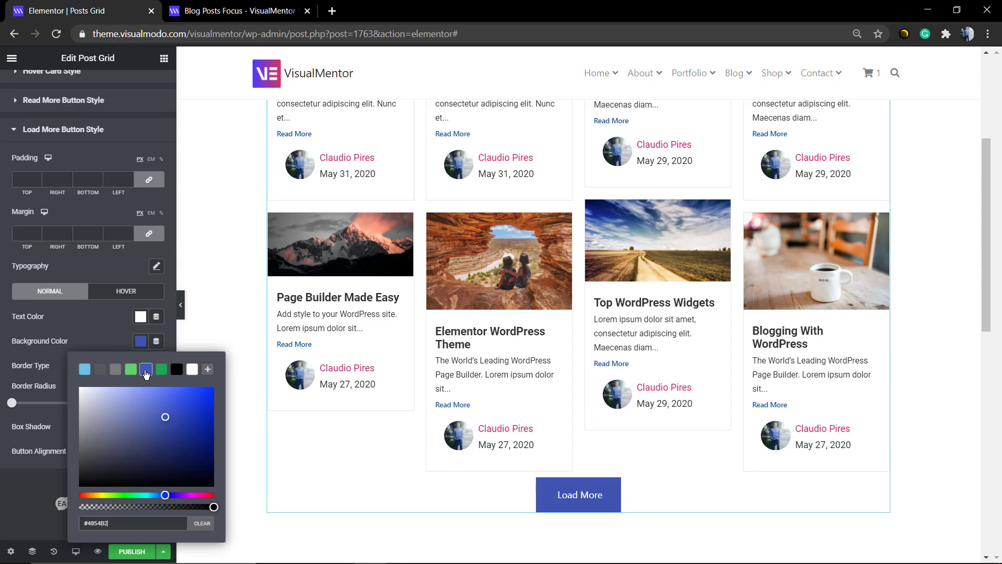
left_click(8, 464)
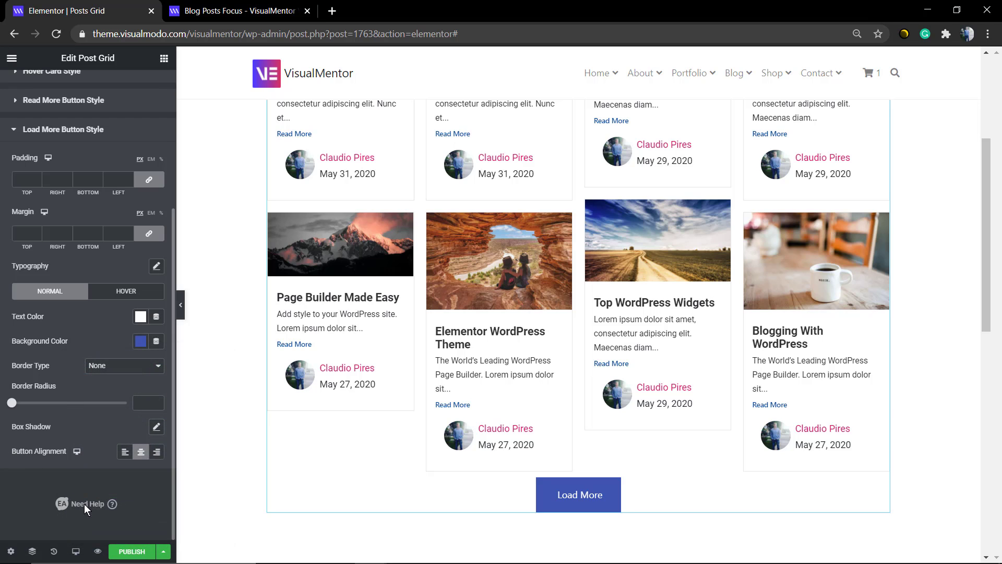
key("ctrl")
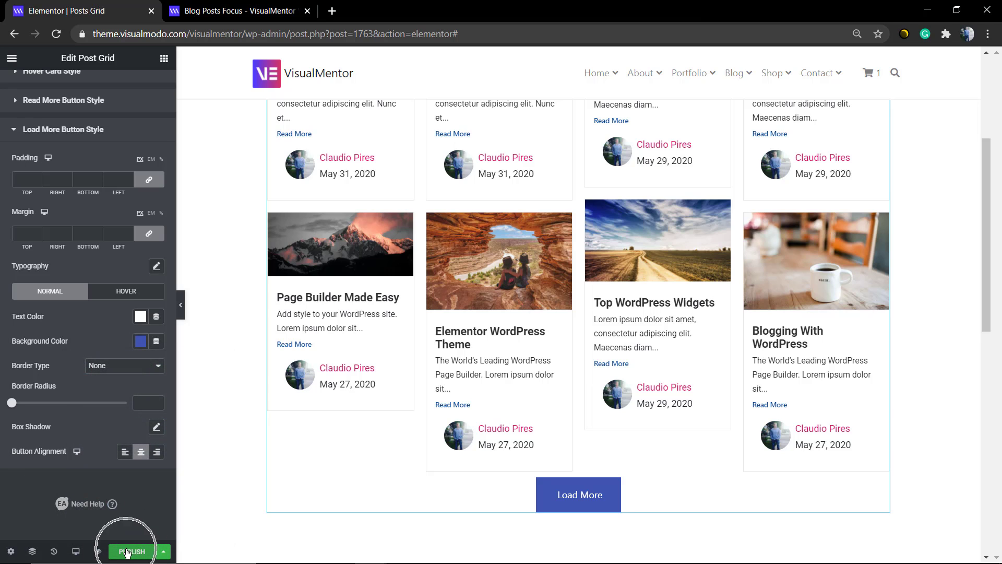
- Look over the styled post grid on the page and delete the section that contains it
scroll(392, 335, "up", 1)
scroll(392, 336, "up", 4)
scroll(574, 280, "down", 6)
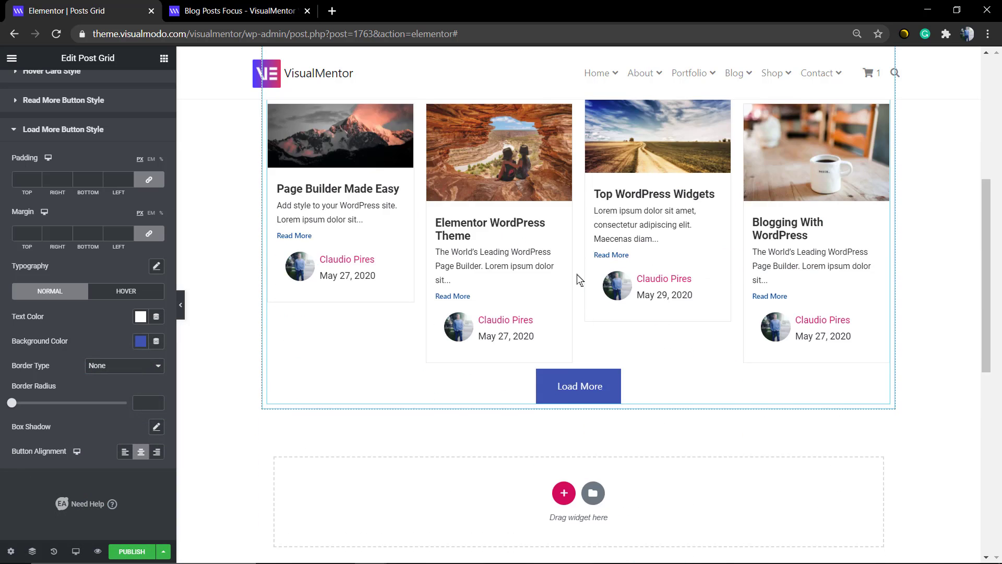
scroll(571, 280, "up", 6)
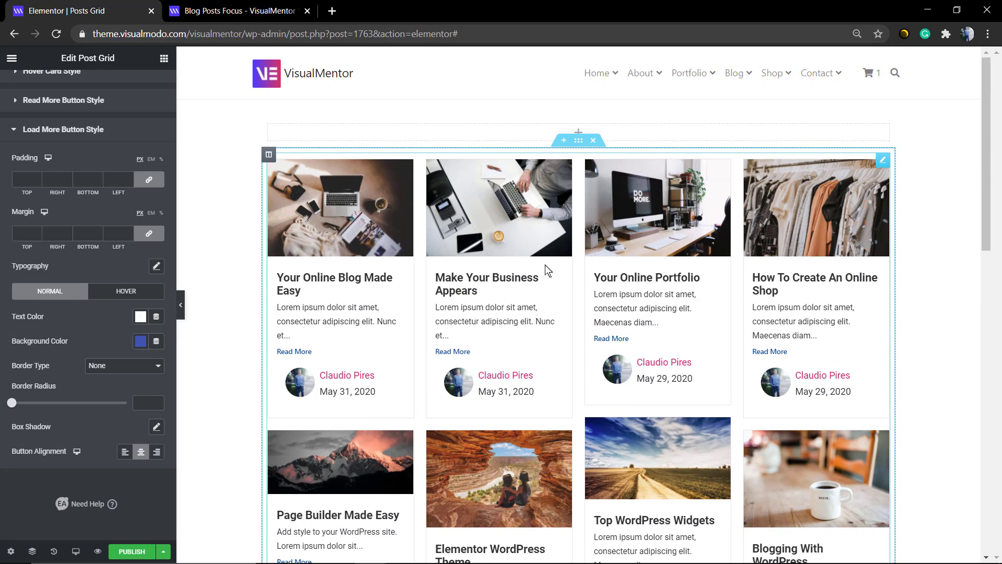
left_click(597, 142)
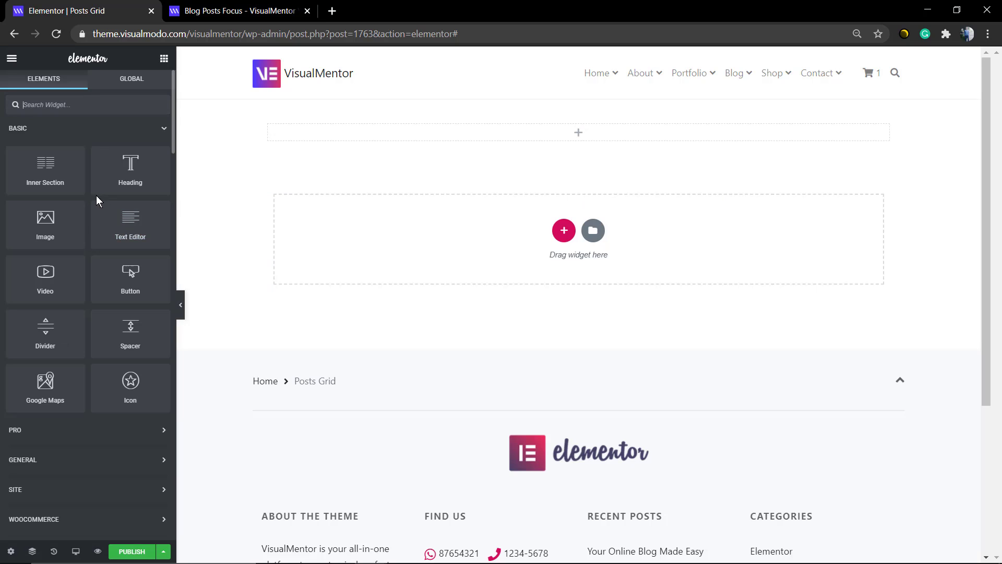
- Search the widgets for "post" and place the Post Timeline widget in the empty page area
left_click(121, 103)
type("post")
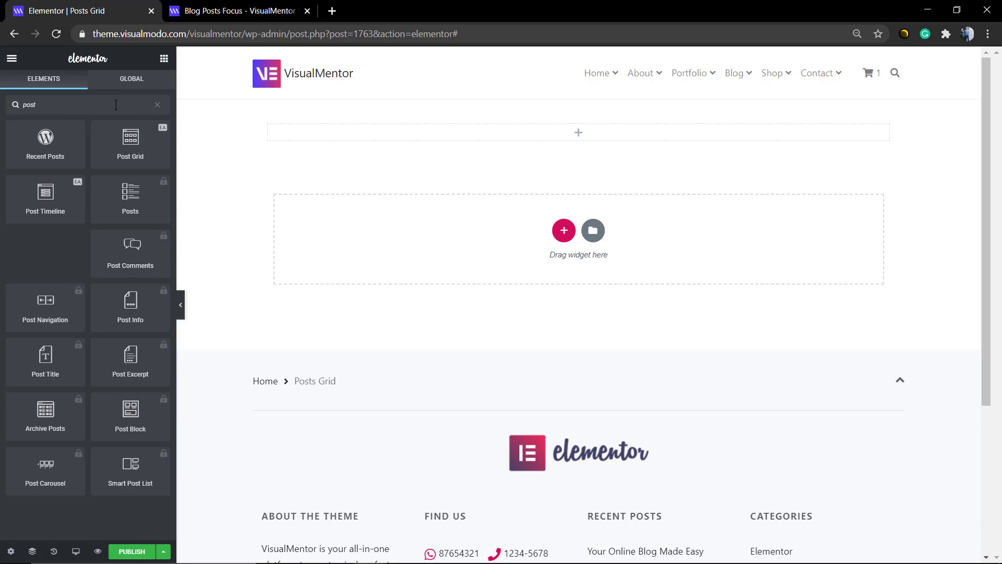
left_click_drag(31, 199, 422, 251)
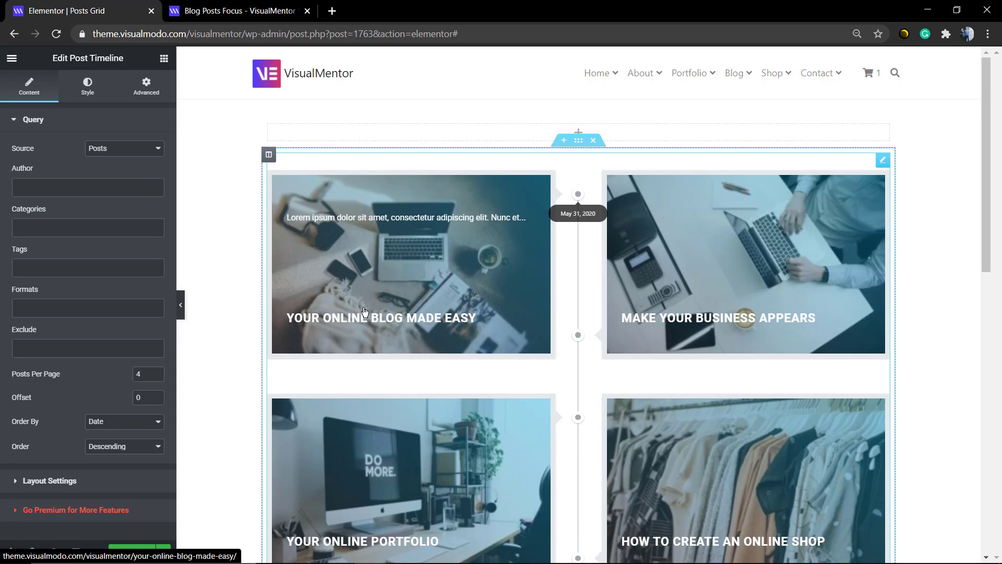
- Examine the Post Timeline's layout, date markers and the excerpts revealed on its post cards
scroll(618, 322, "down", 6)
scroll(548, 315, "up", 4)
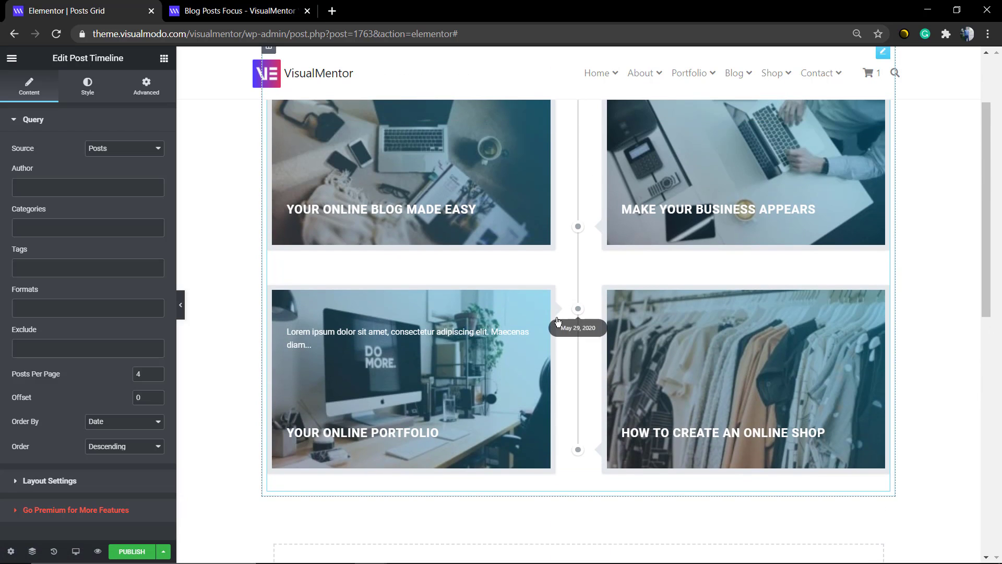
scroll(581, 203, "up", 2)
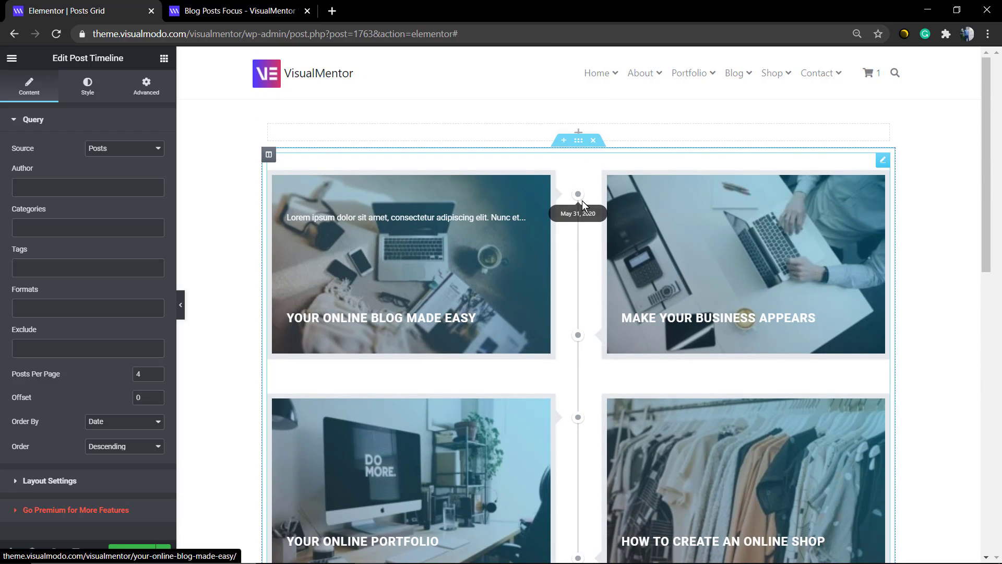
scroll(581, 201, "down", 2)
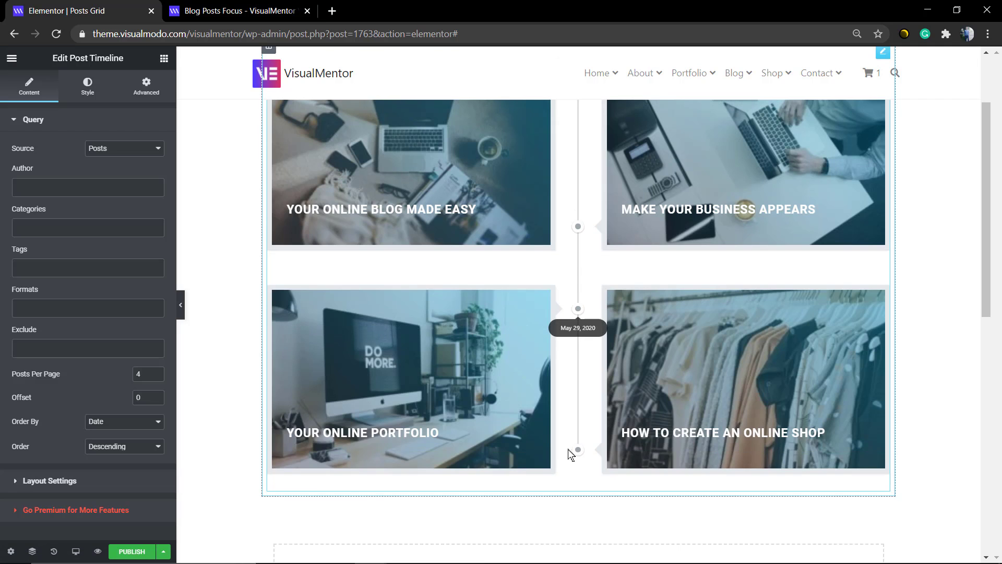
scroll(571, 454, "up", 2)
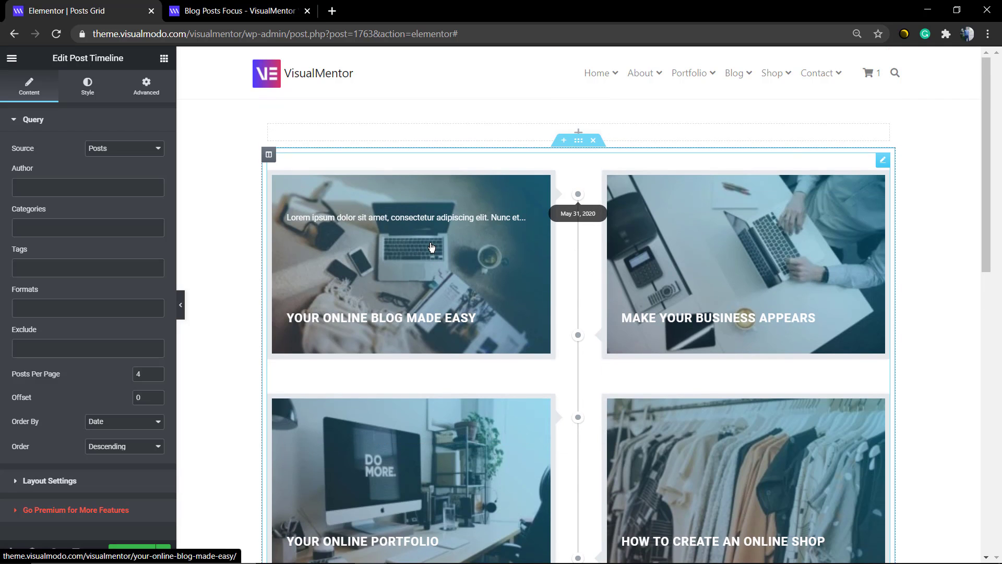
scroll(453, 277, "down", 4)
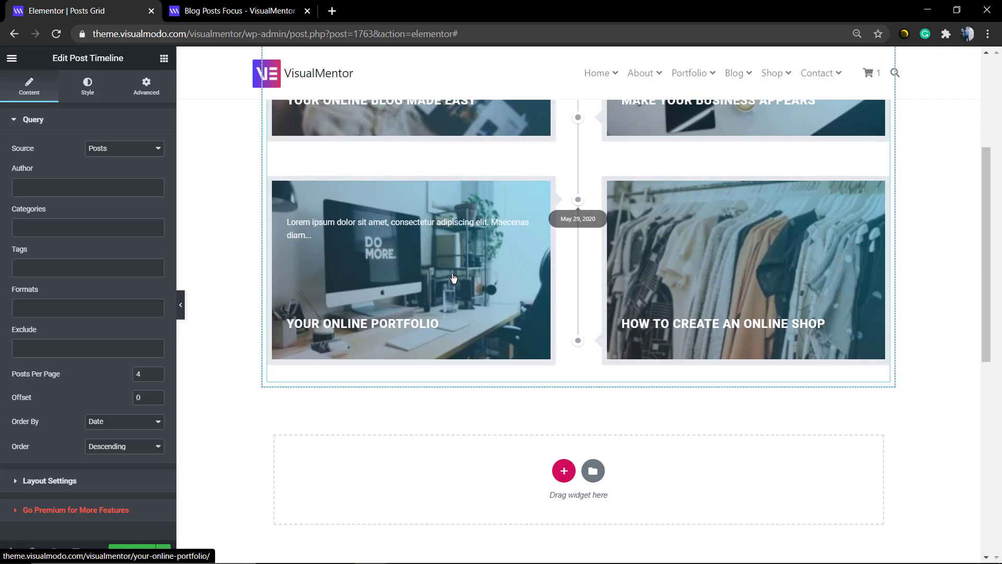
scroll(454, 277, "up", 4)
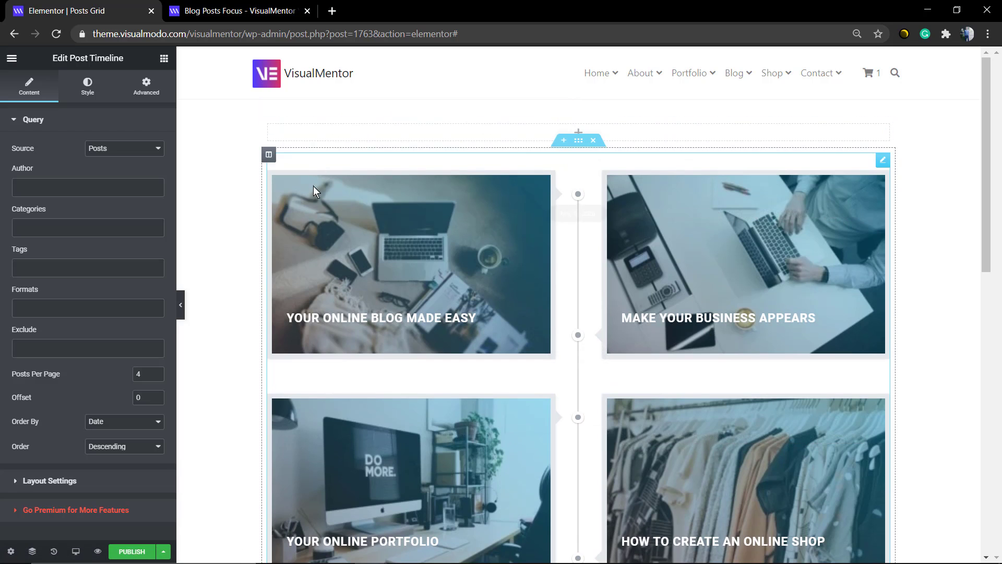
scroll(314, 189, "down", 7)
scroll(308, 230, "up", 5)
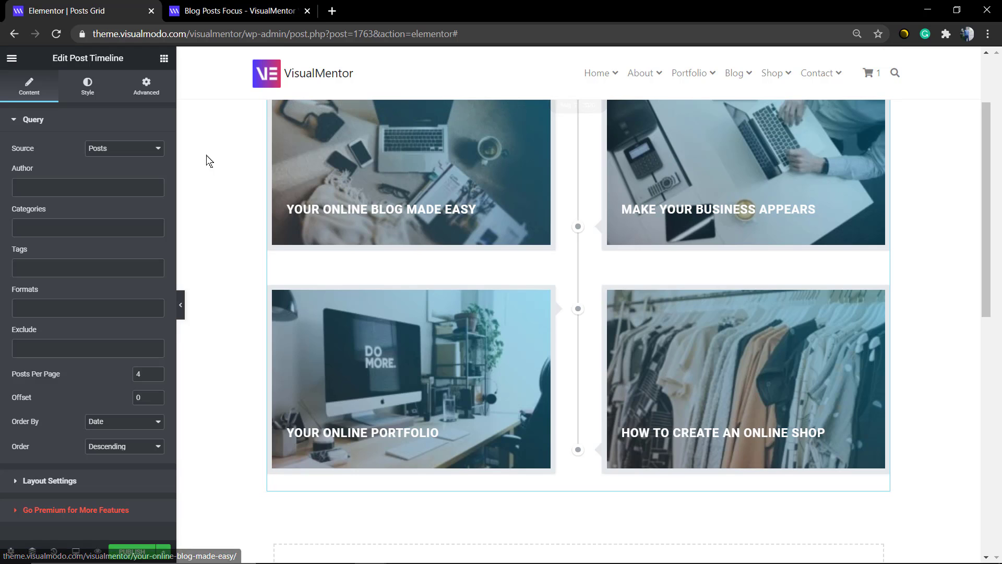
scroll(207, 162, "up", 2)
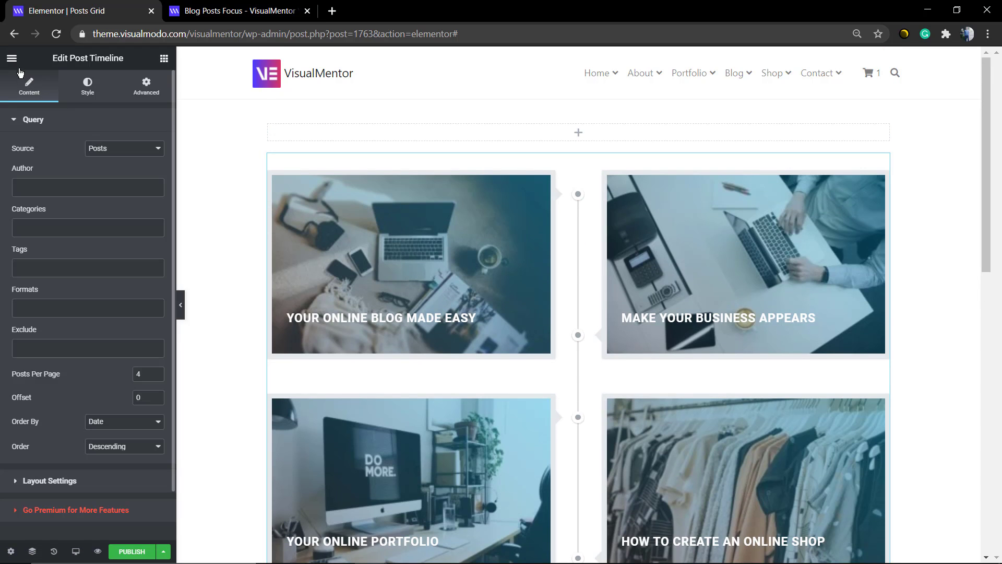
- Delete the Post Timeline section and place a new Post Grid widget, found by searching "posts", in the empty page area
mouse_move(570, 170)
left_click(595, 142)
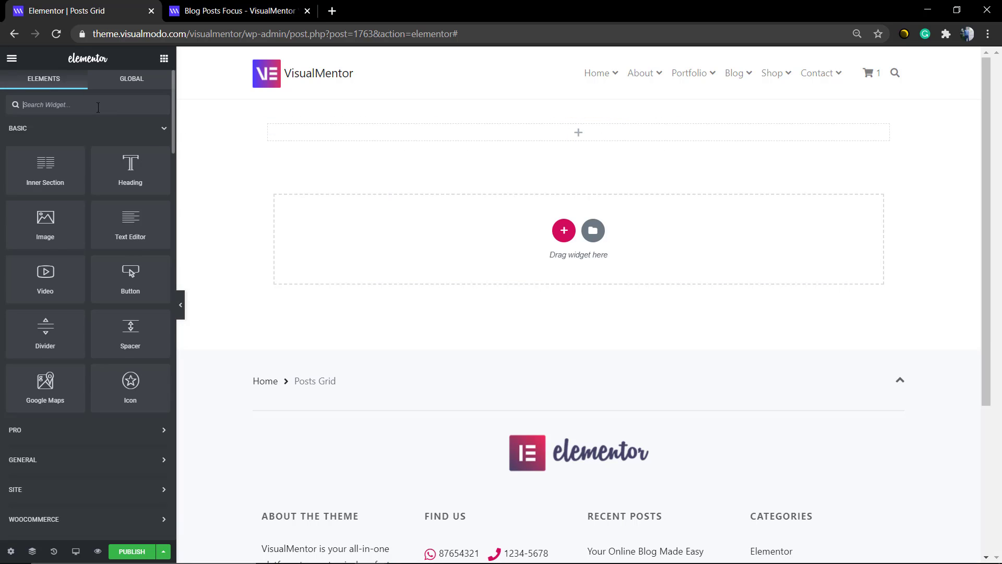
type("posts")
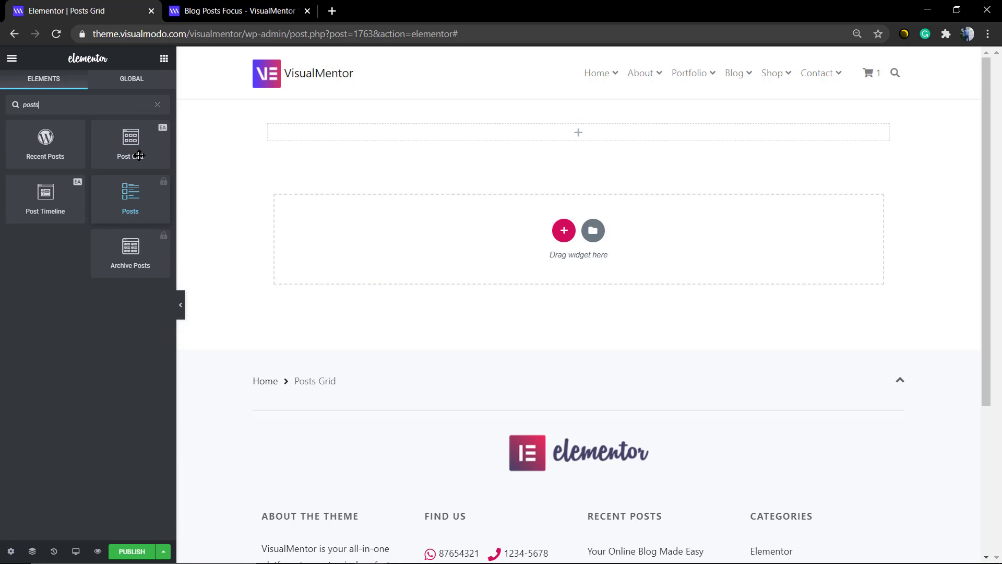
left_click_drag(130, 143, 389, 244)
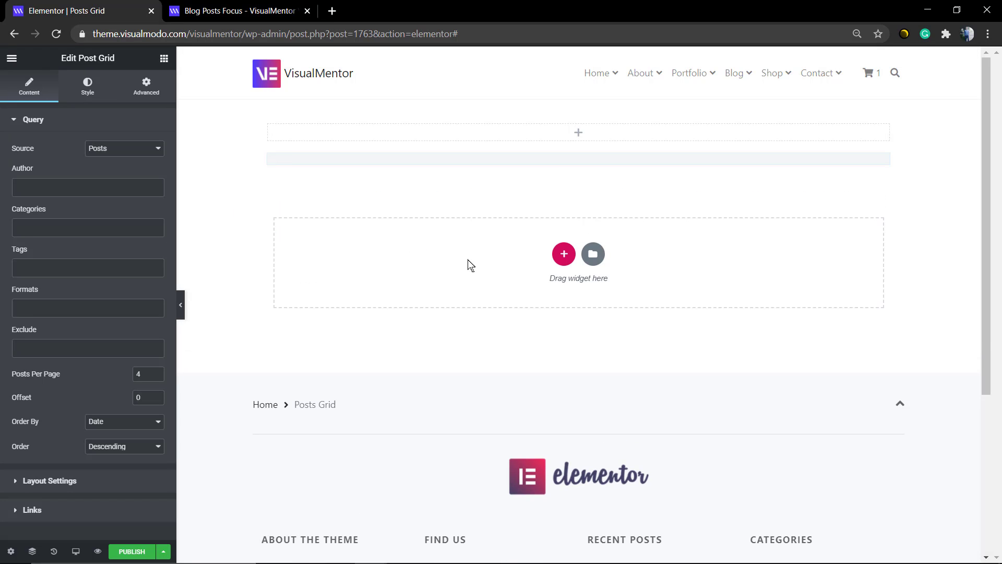